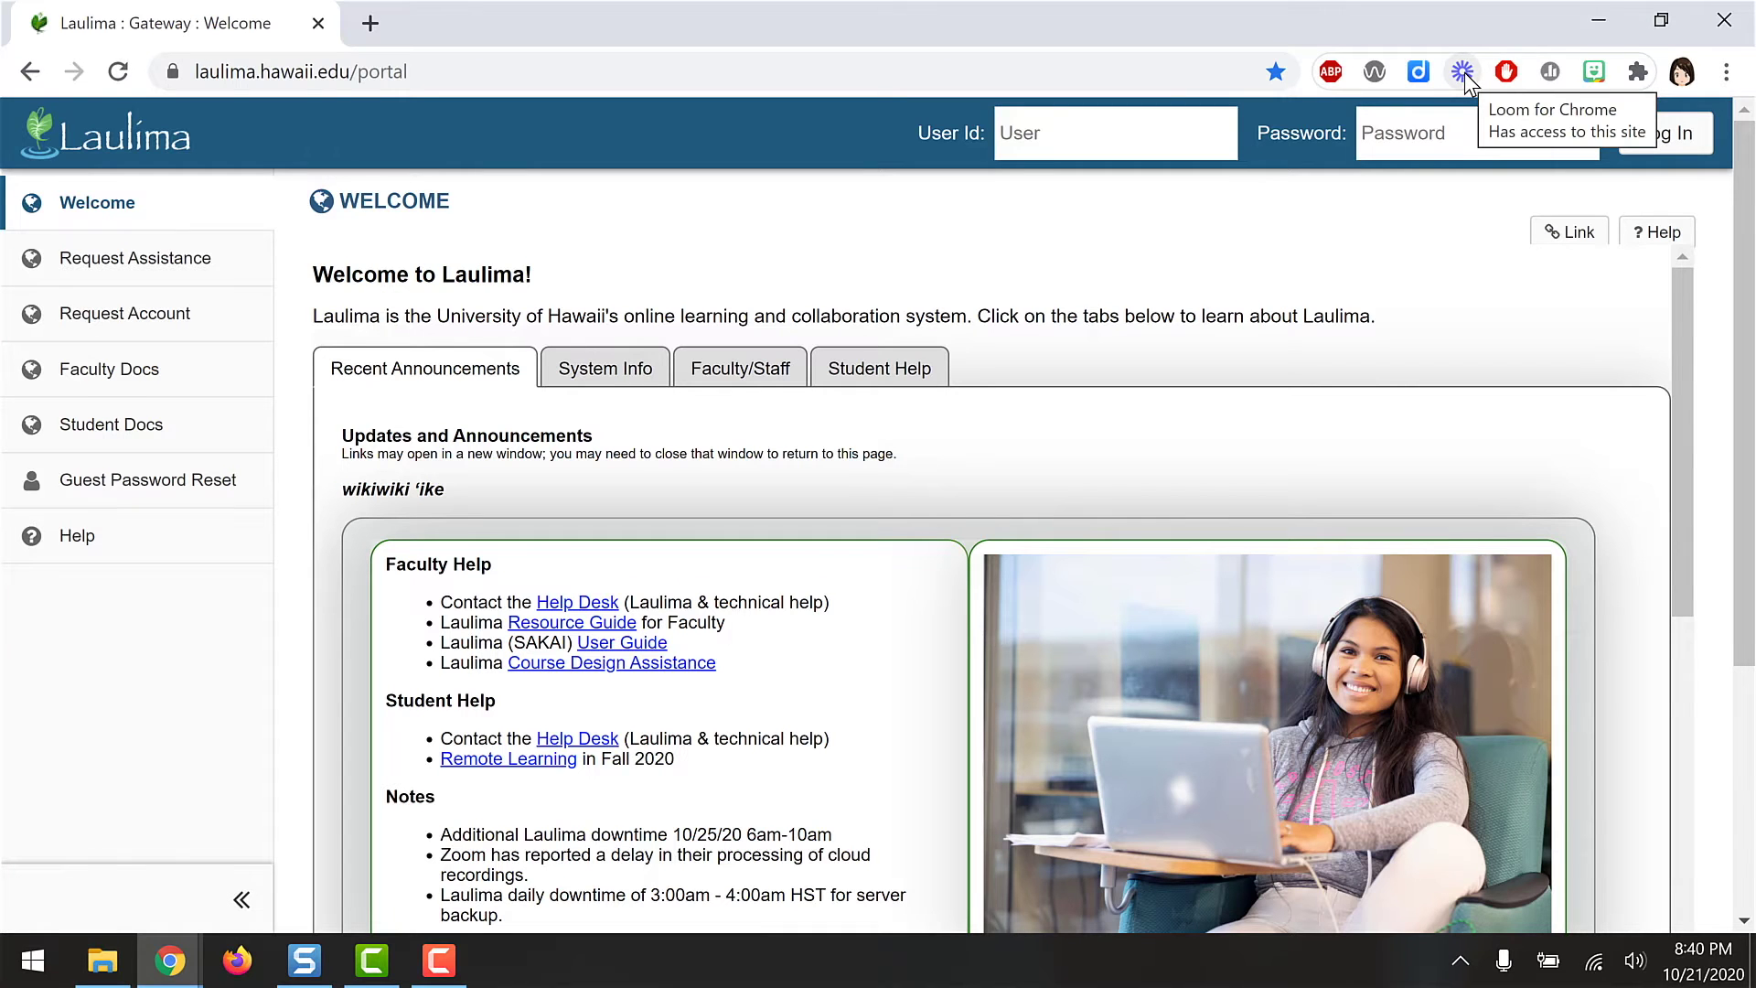
Launch Loom, grant camera and microphone access, and select Microphone 1.
click(1464, 73)
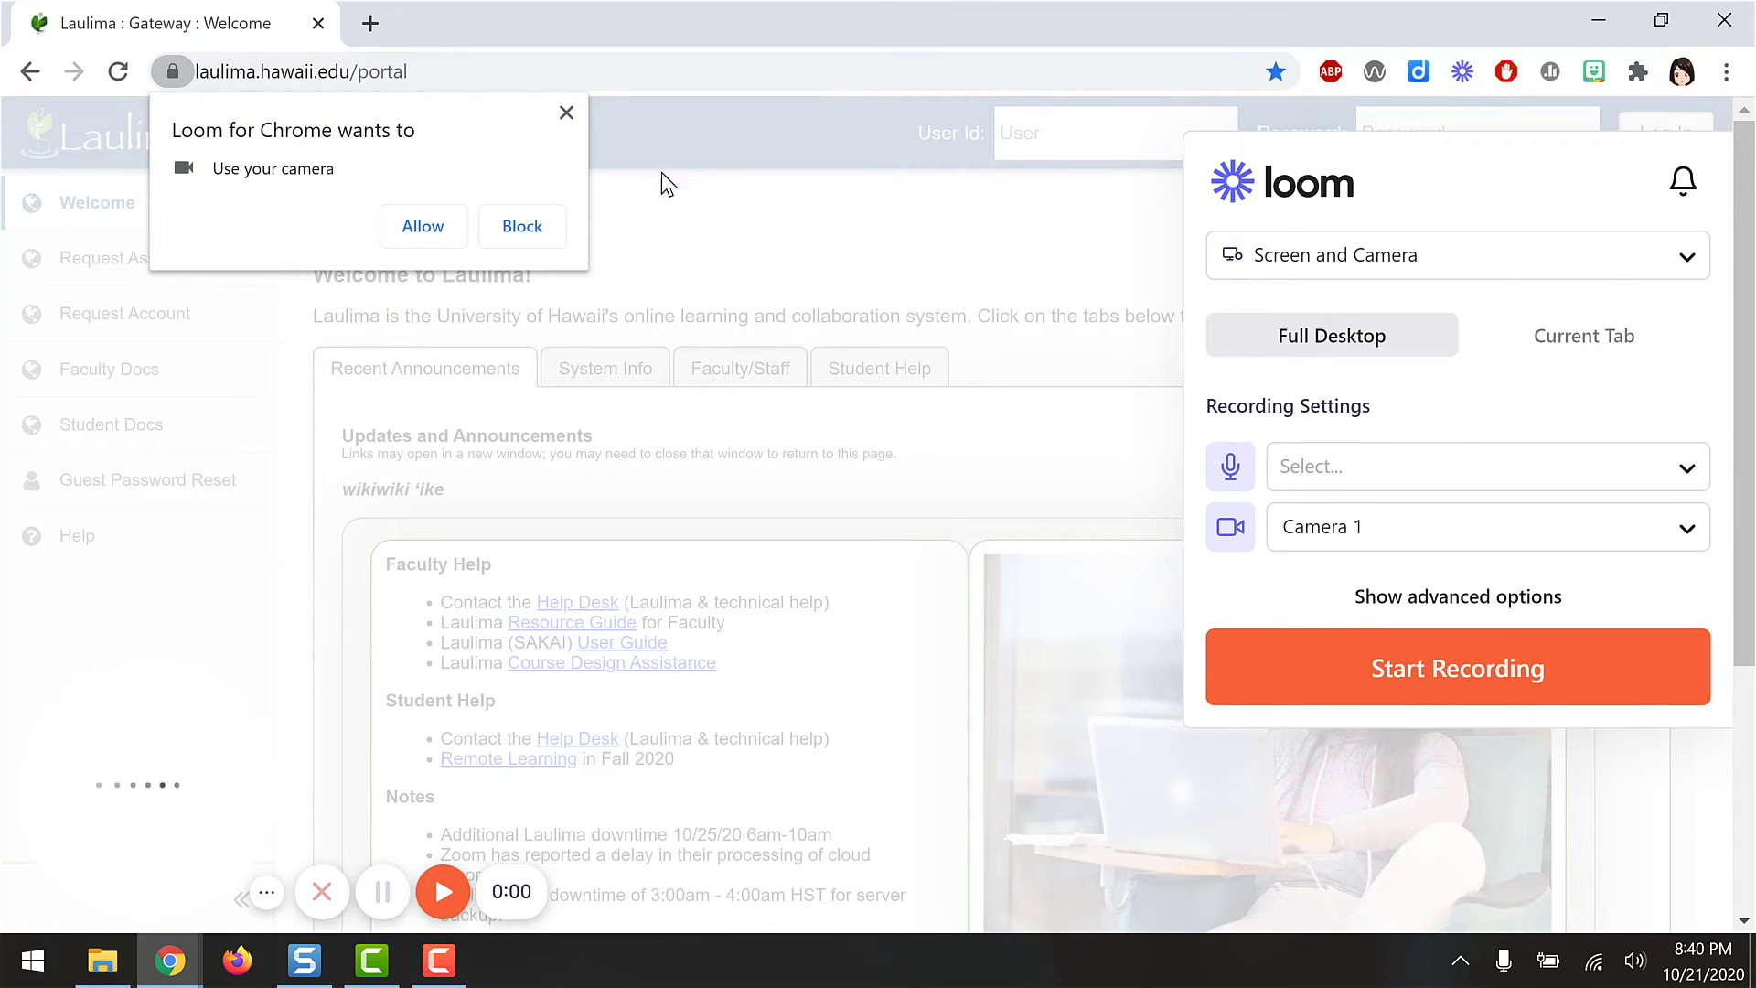
click(423, 225)
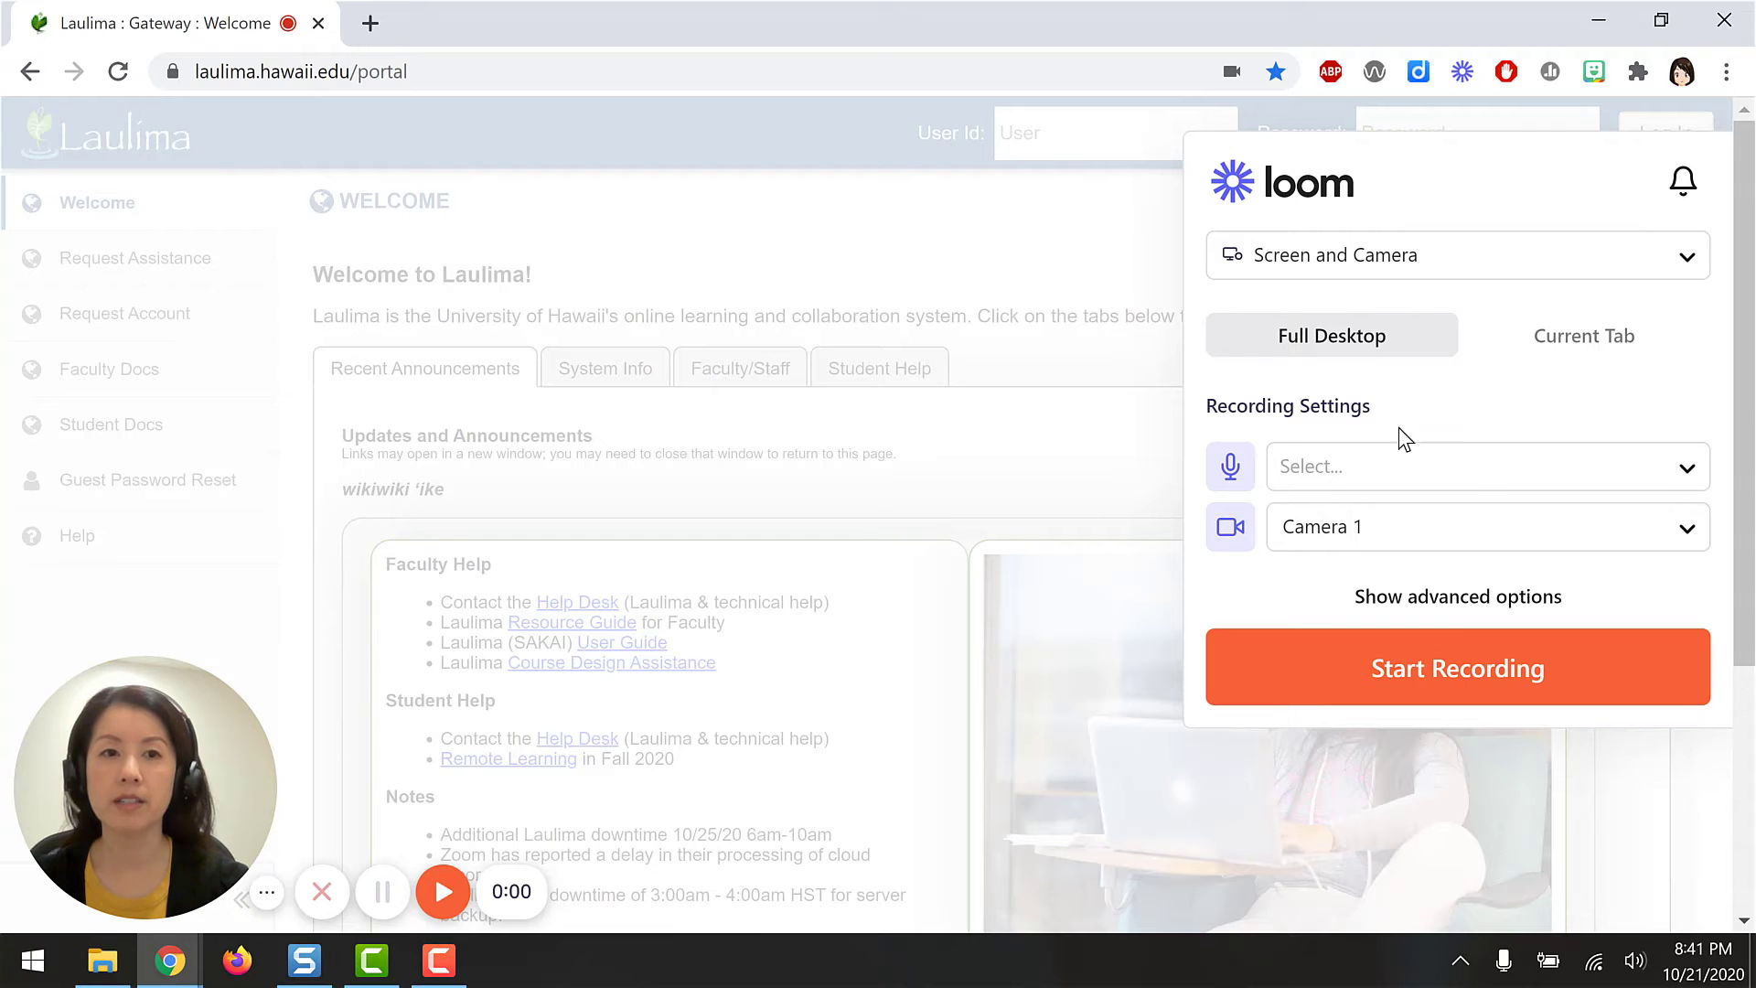
click(1474, 474)
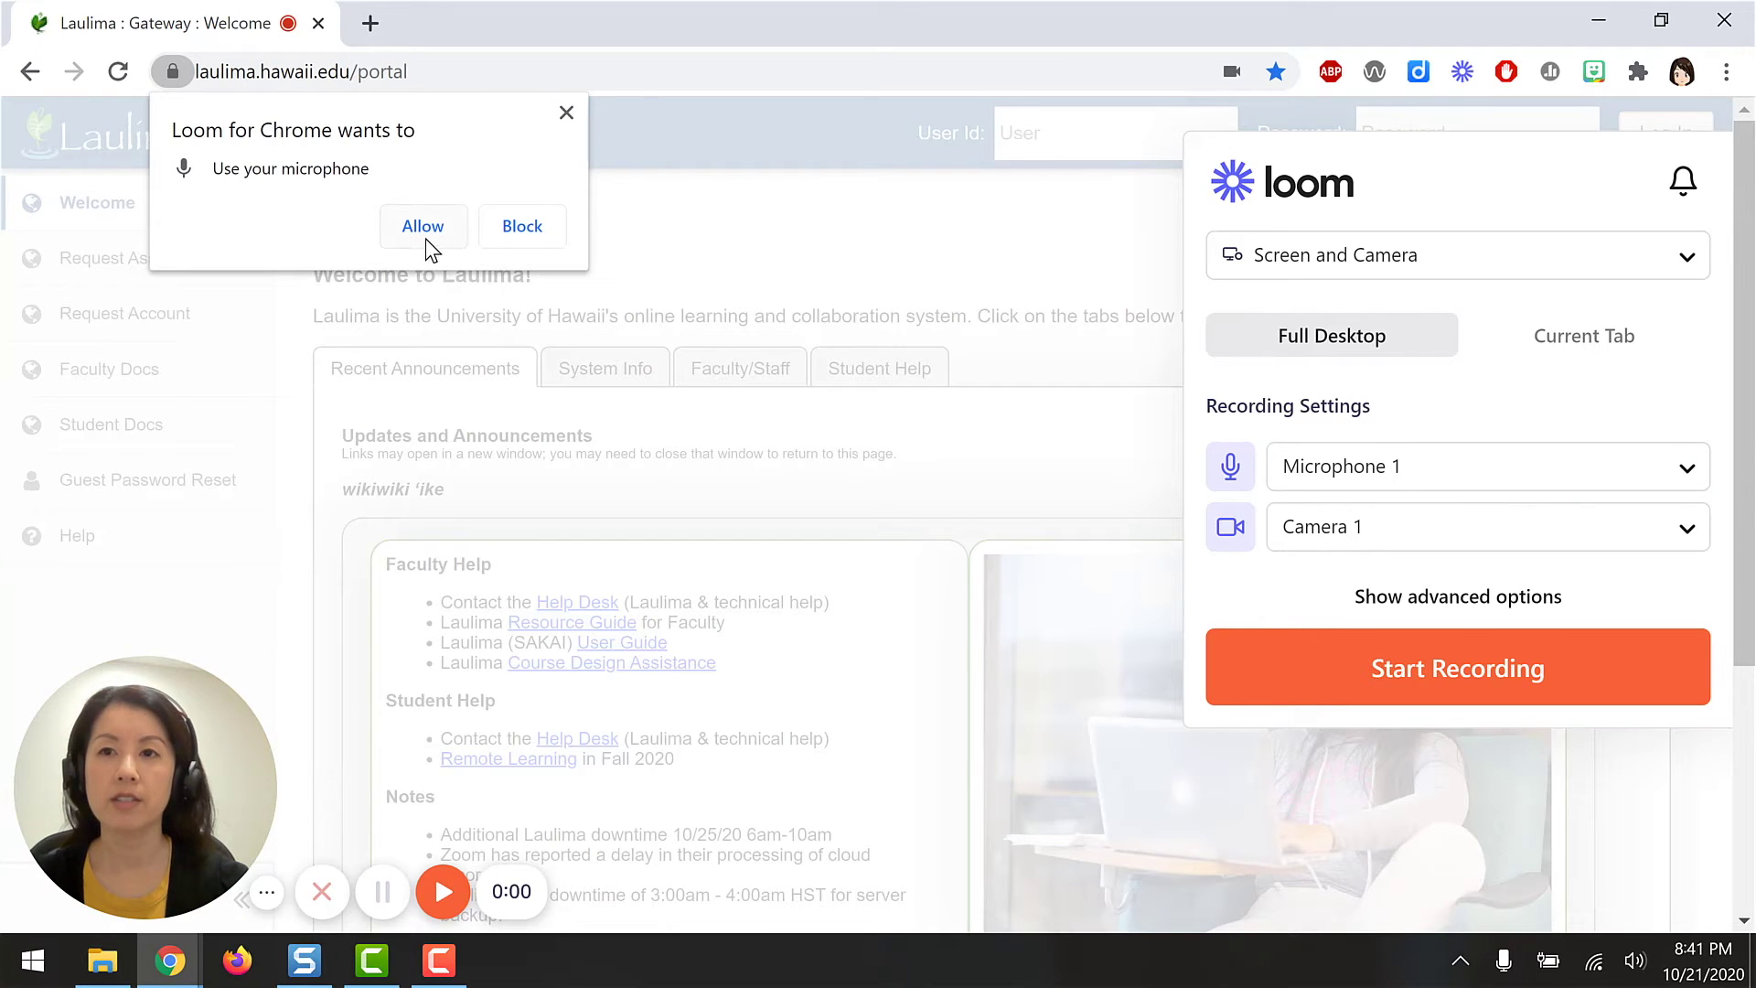
click(427, 241)
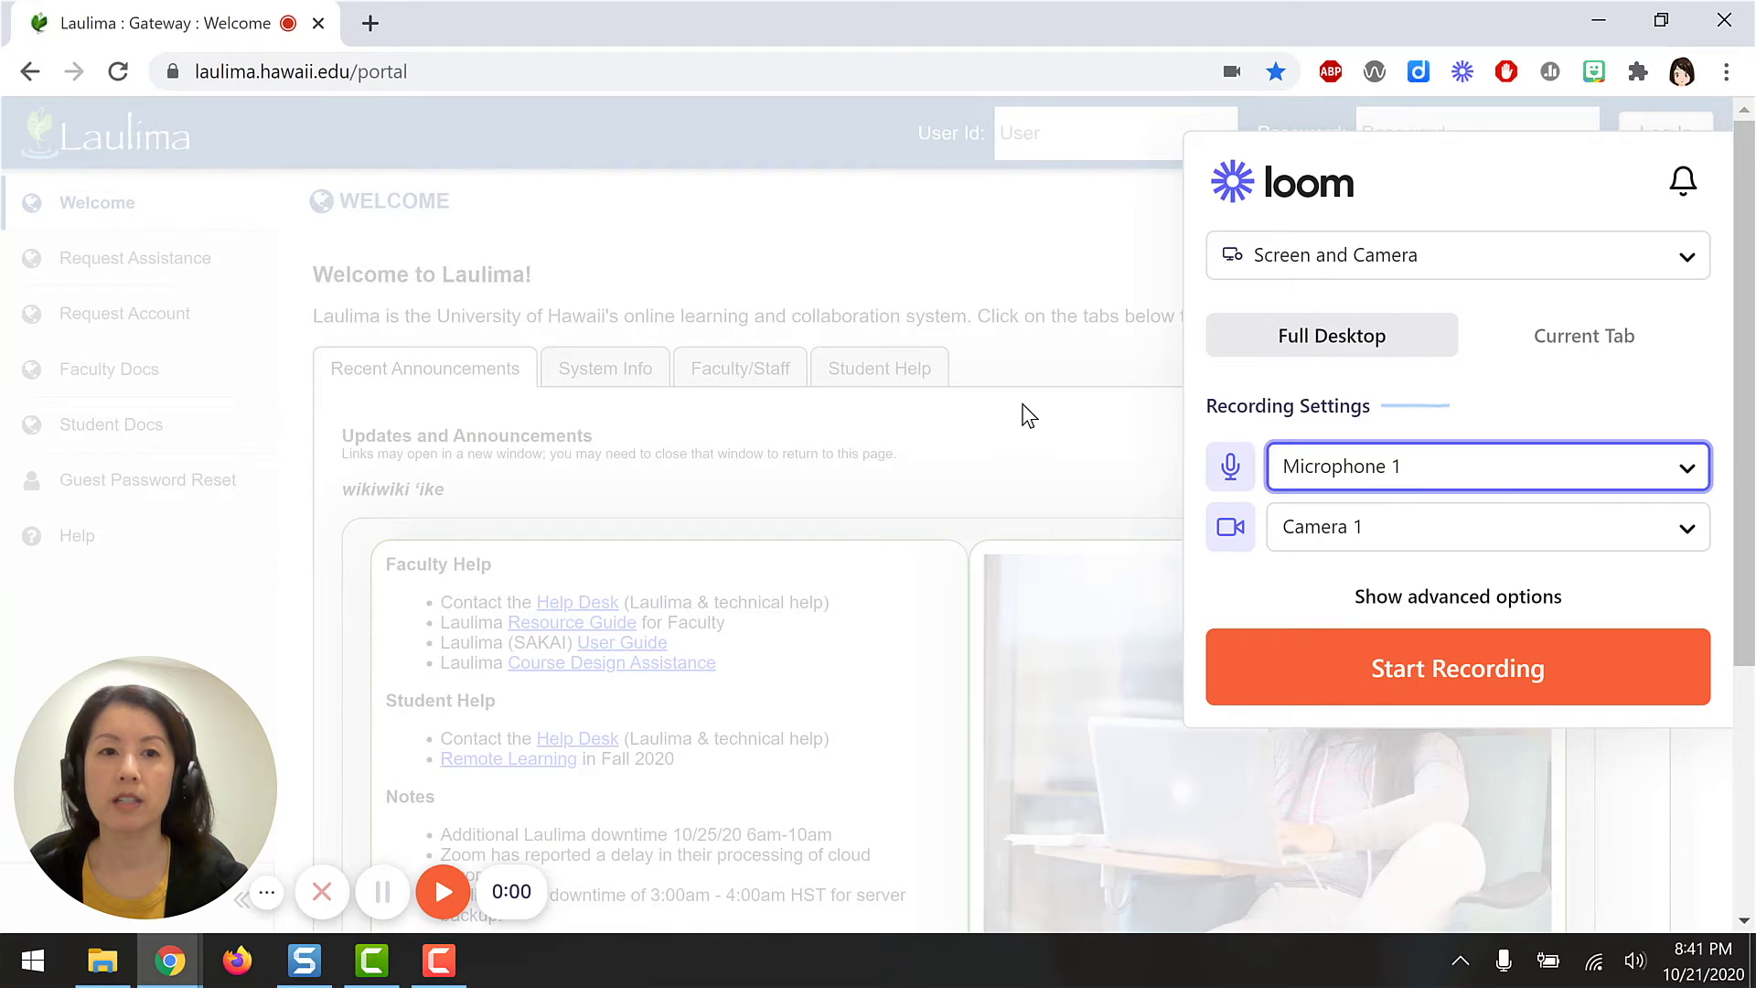
Try the Screen Only and Camera Only recording modes.
click(1685, 265)
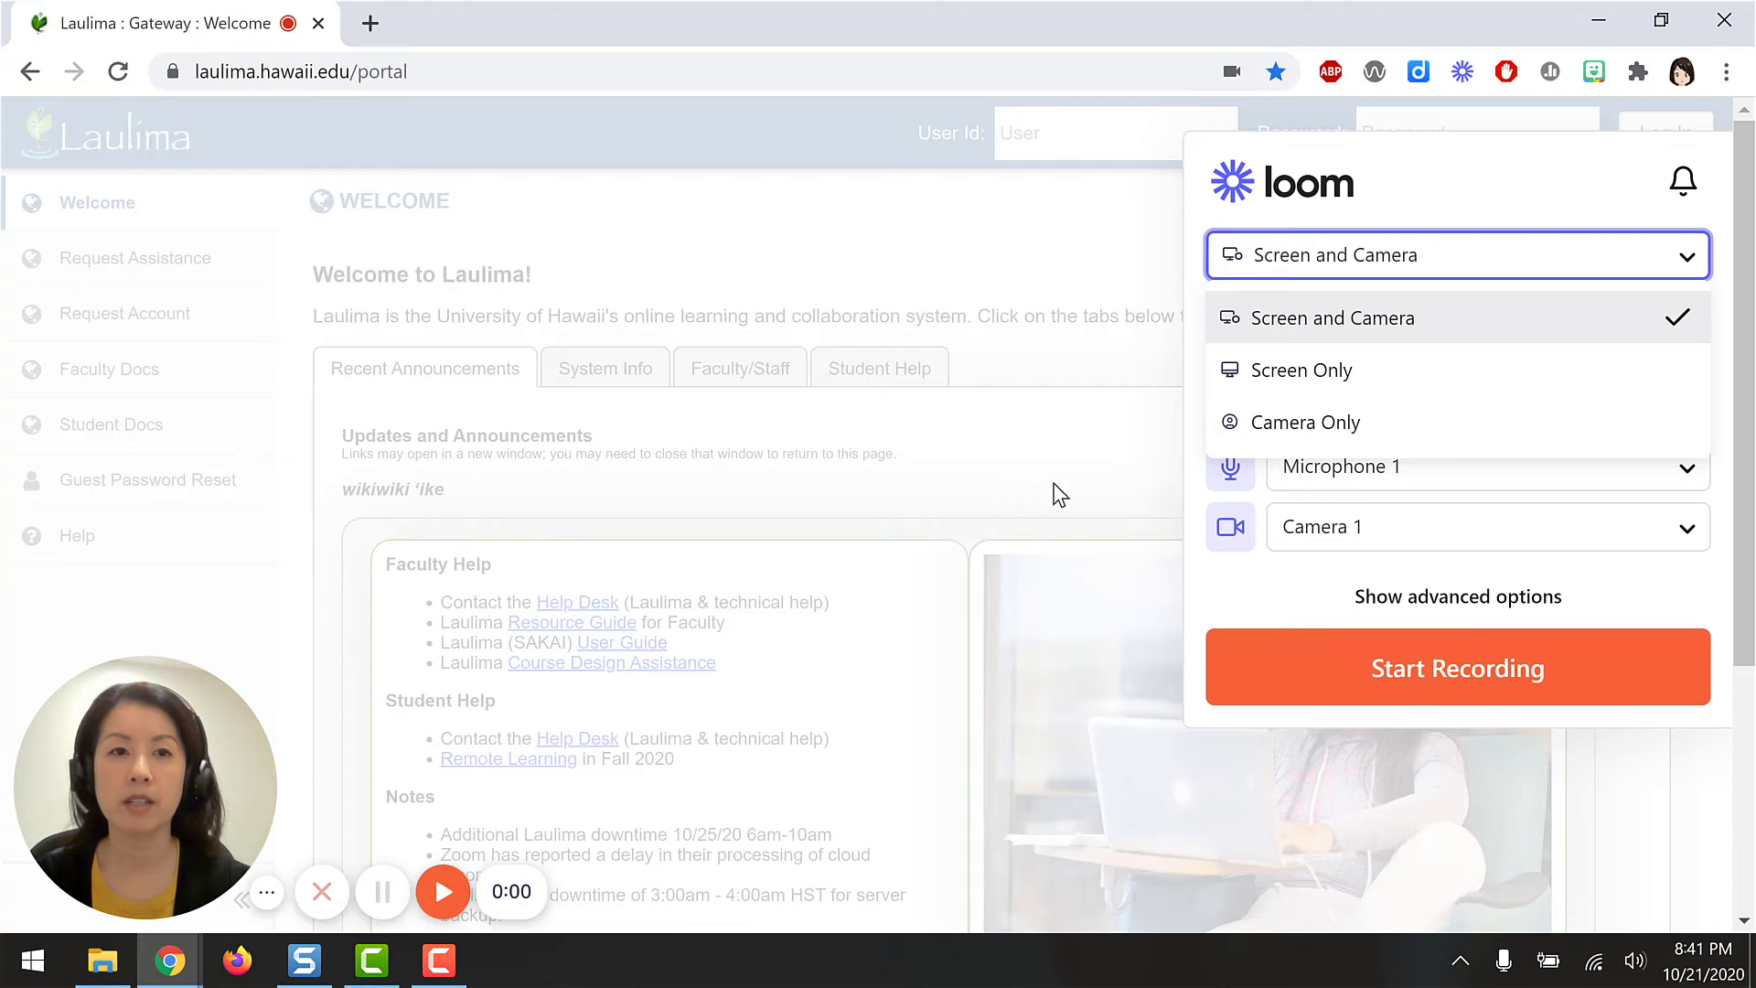
click(1310, 400)
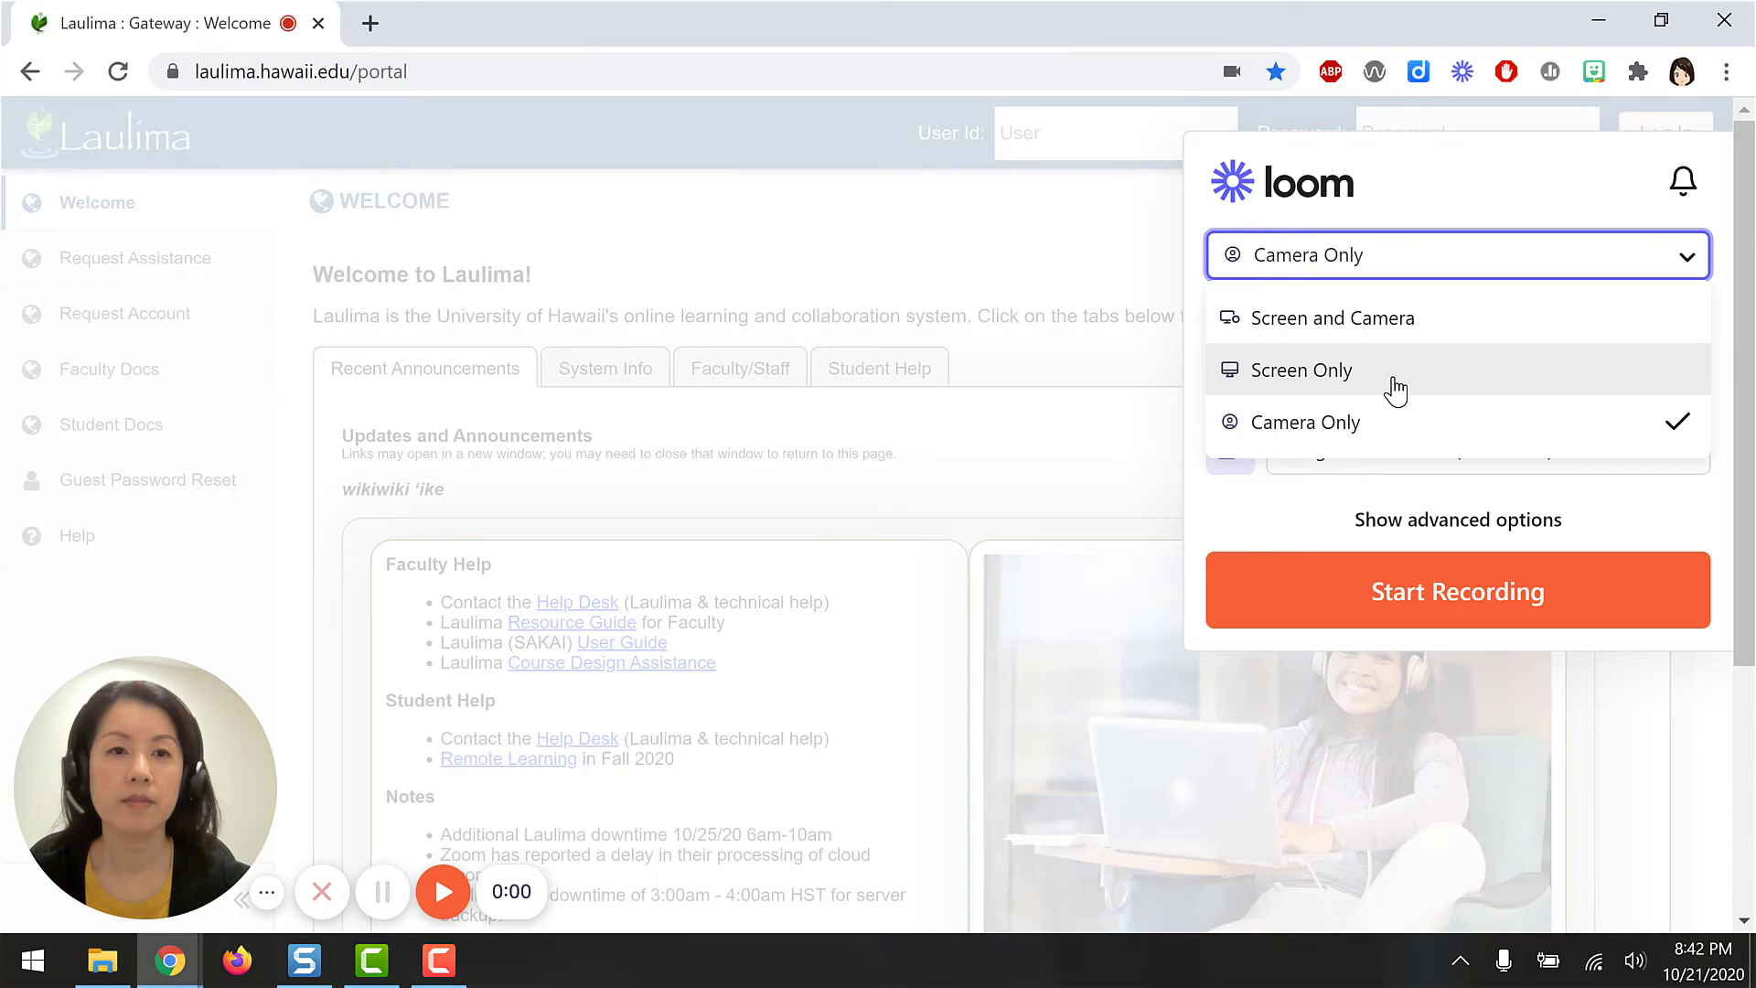
click(1402, 419)
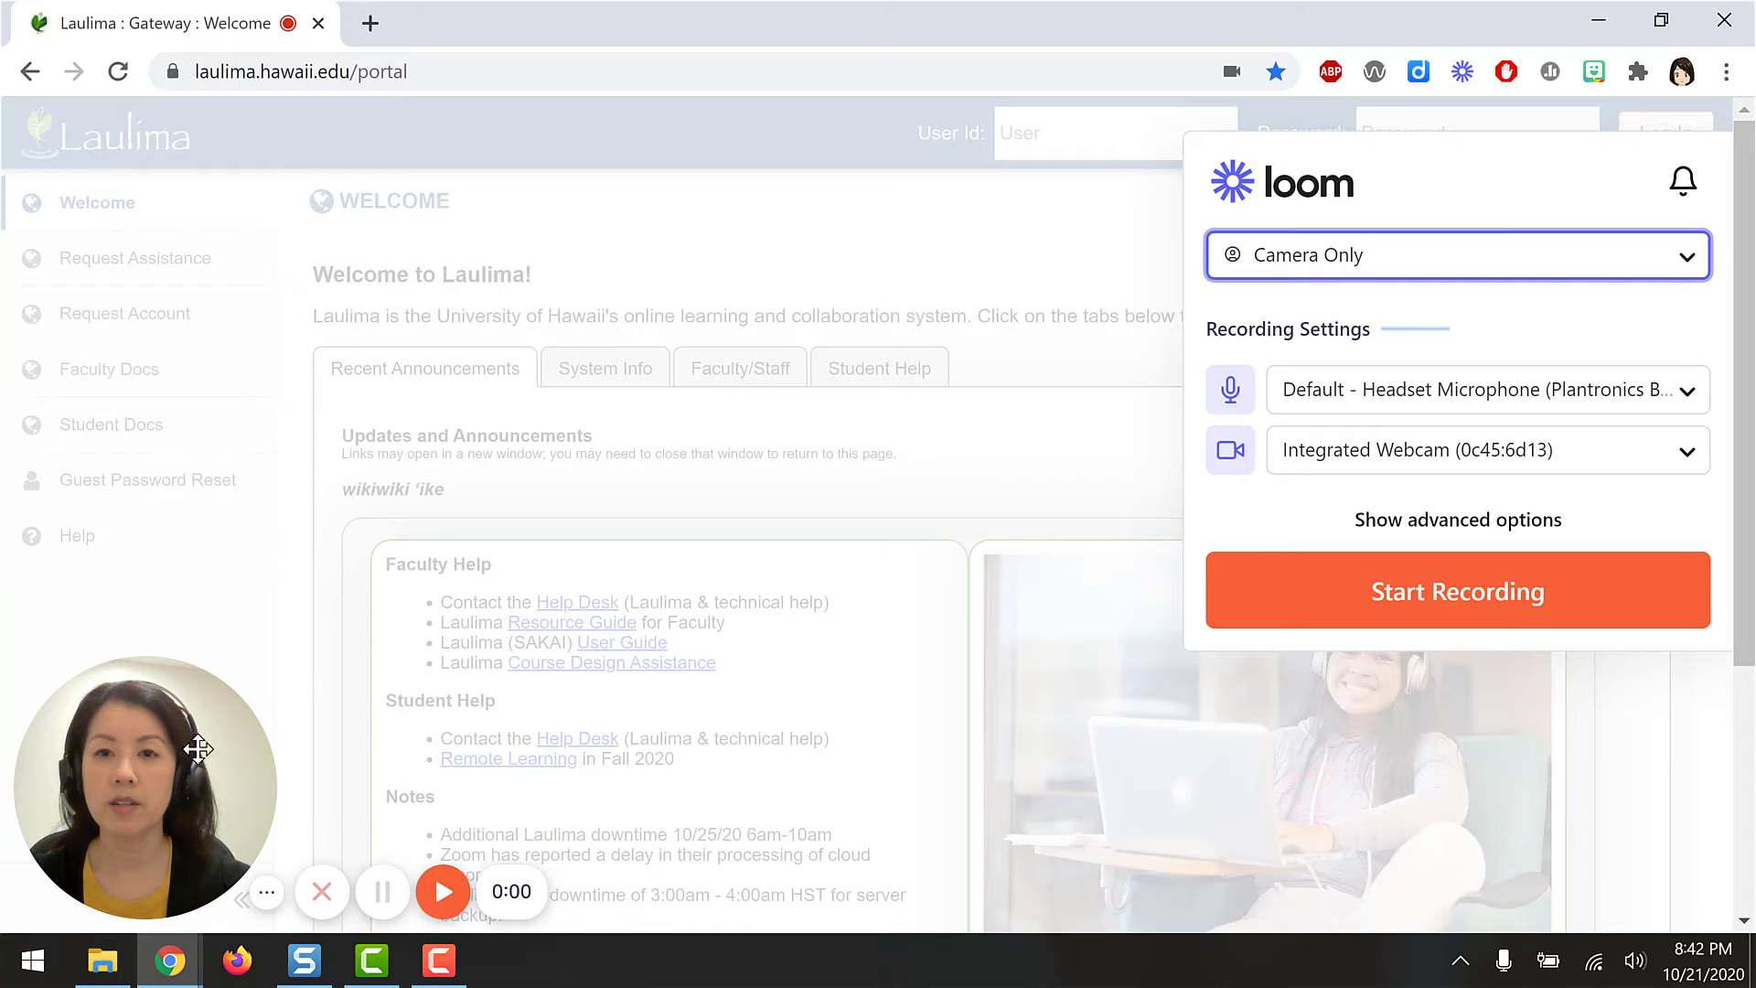
mouse_move(220, 764)
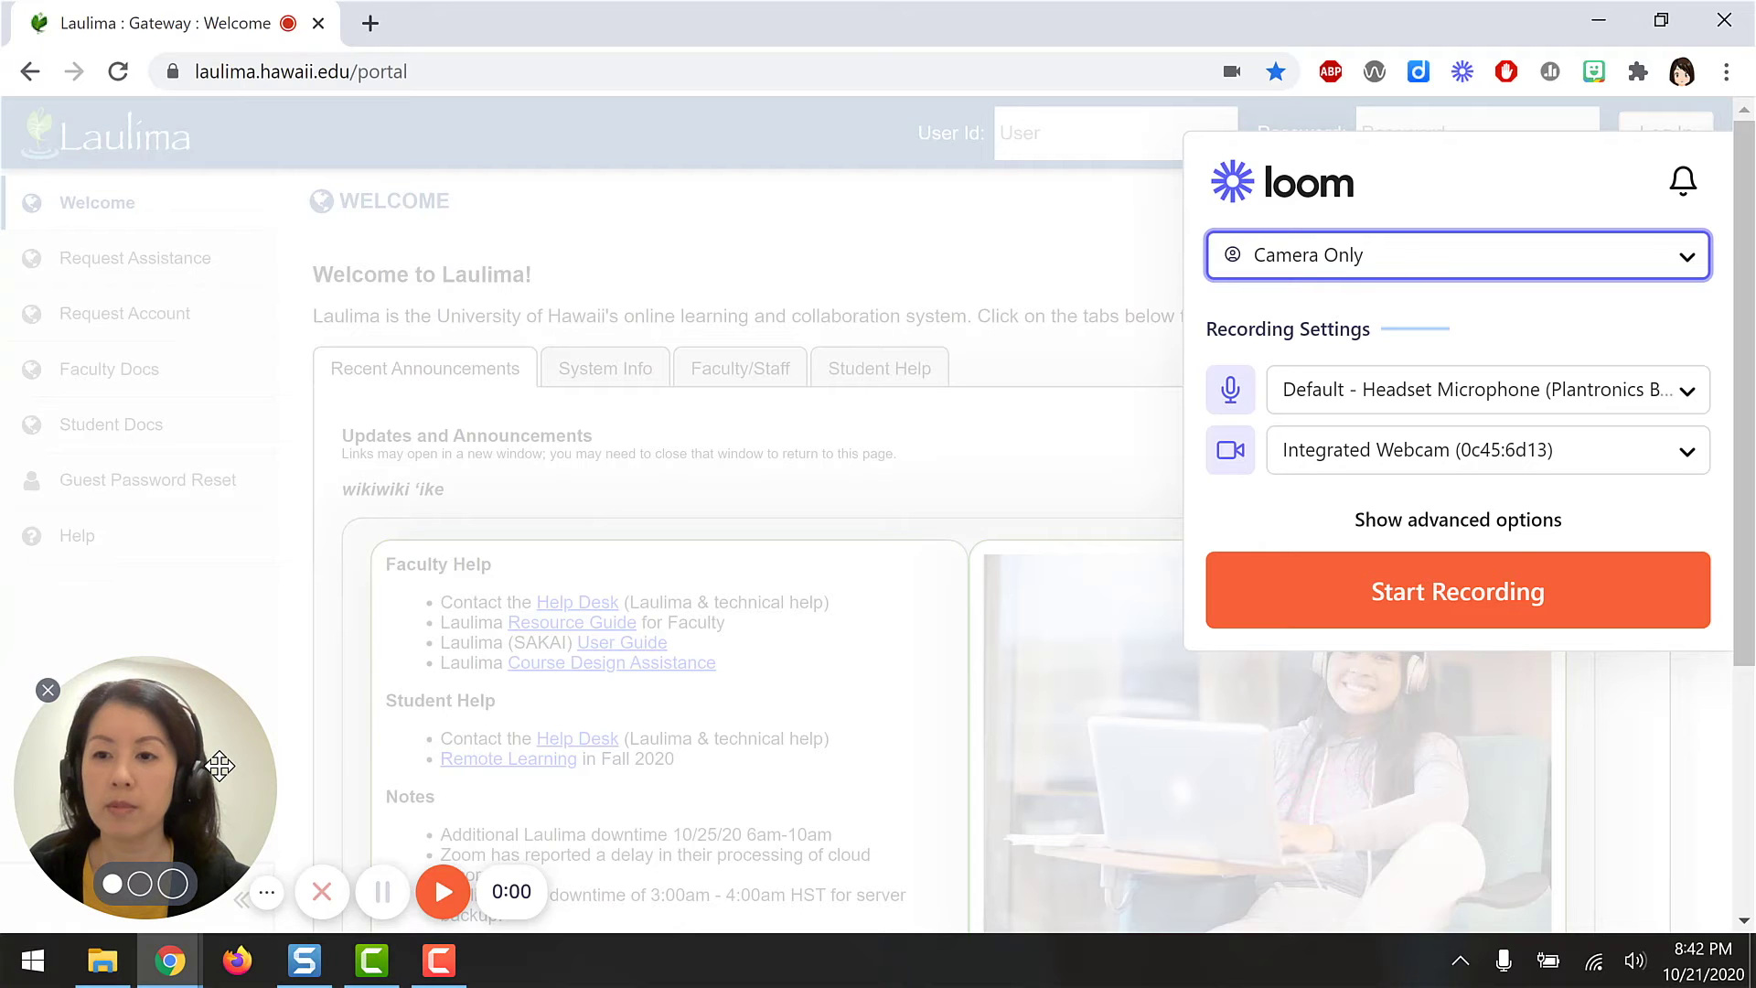
Move the webcam bubble up the left side and hide then restore the control bar.
mouse_move(218, 765)
mouse_down()
mouse_move(400, 647)
mouse_move(196, 772)
mouse_up()
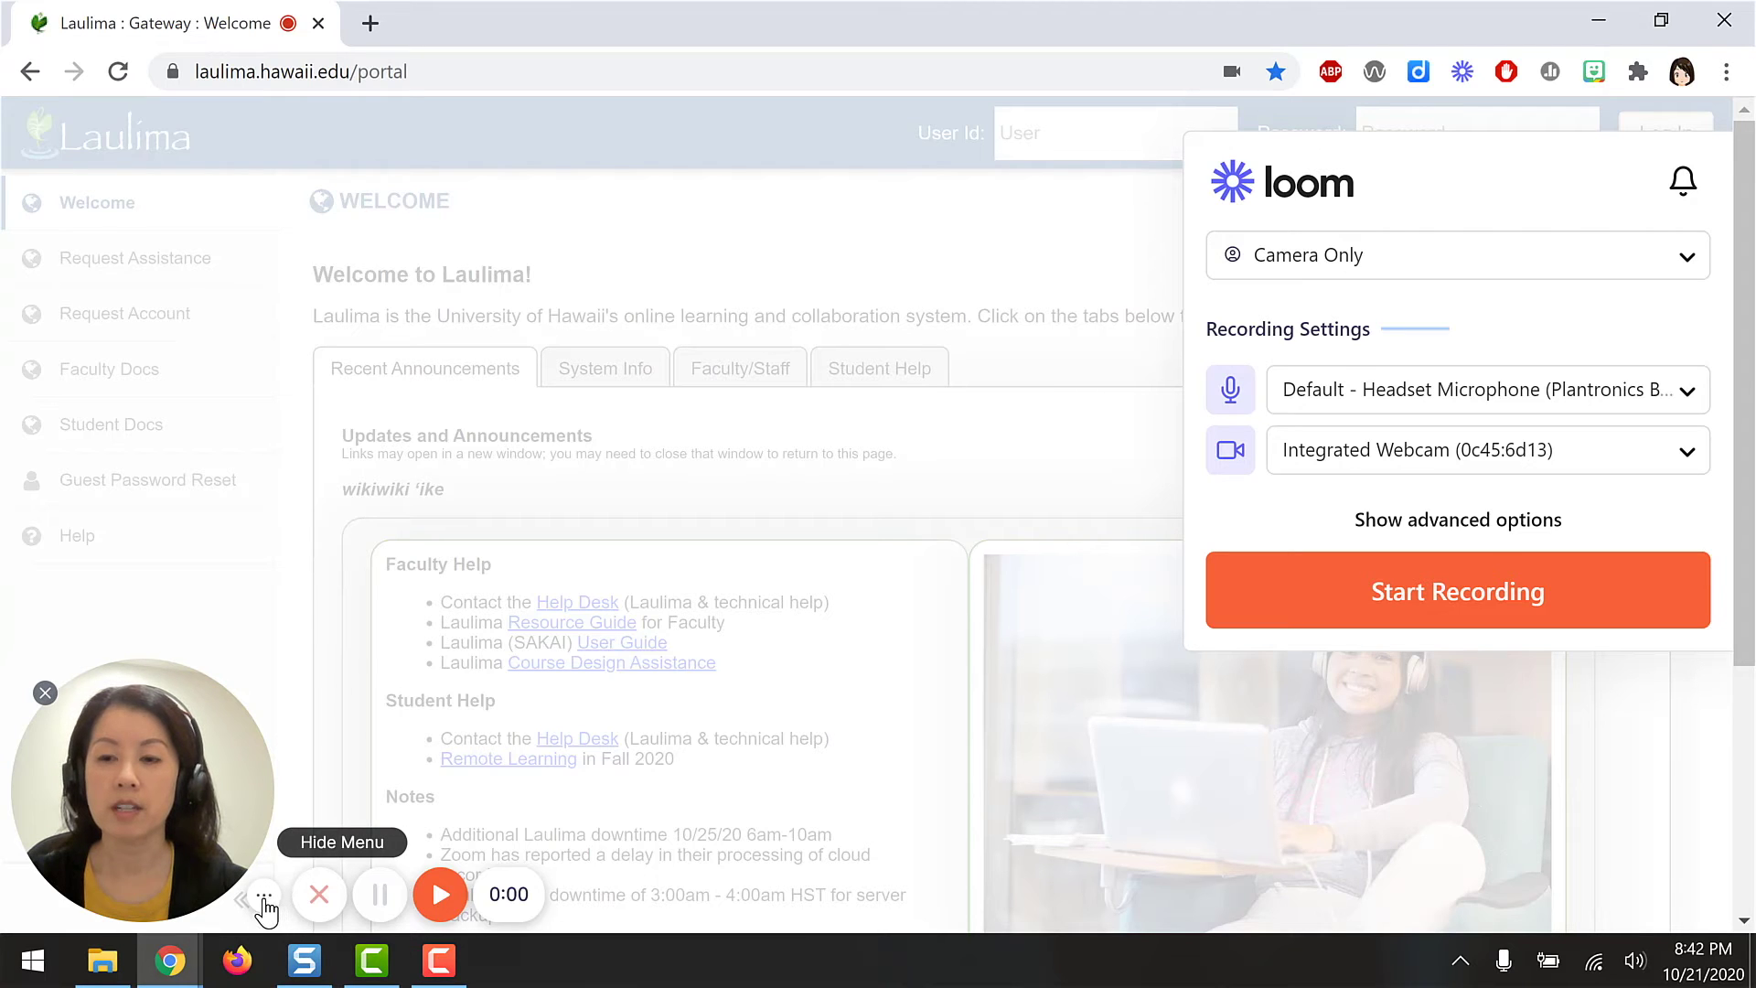
click(264, 901)
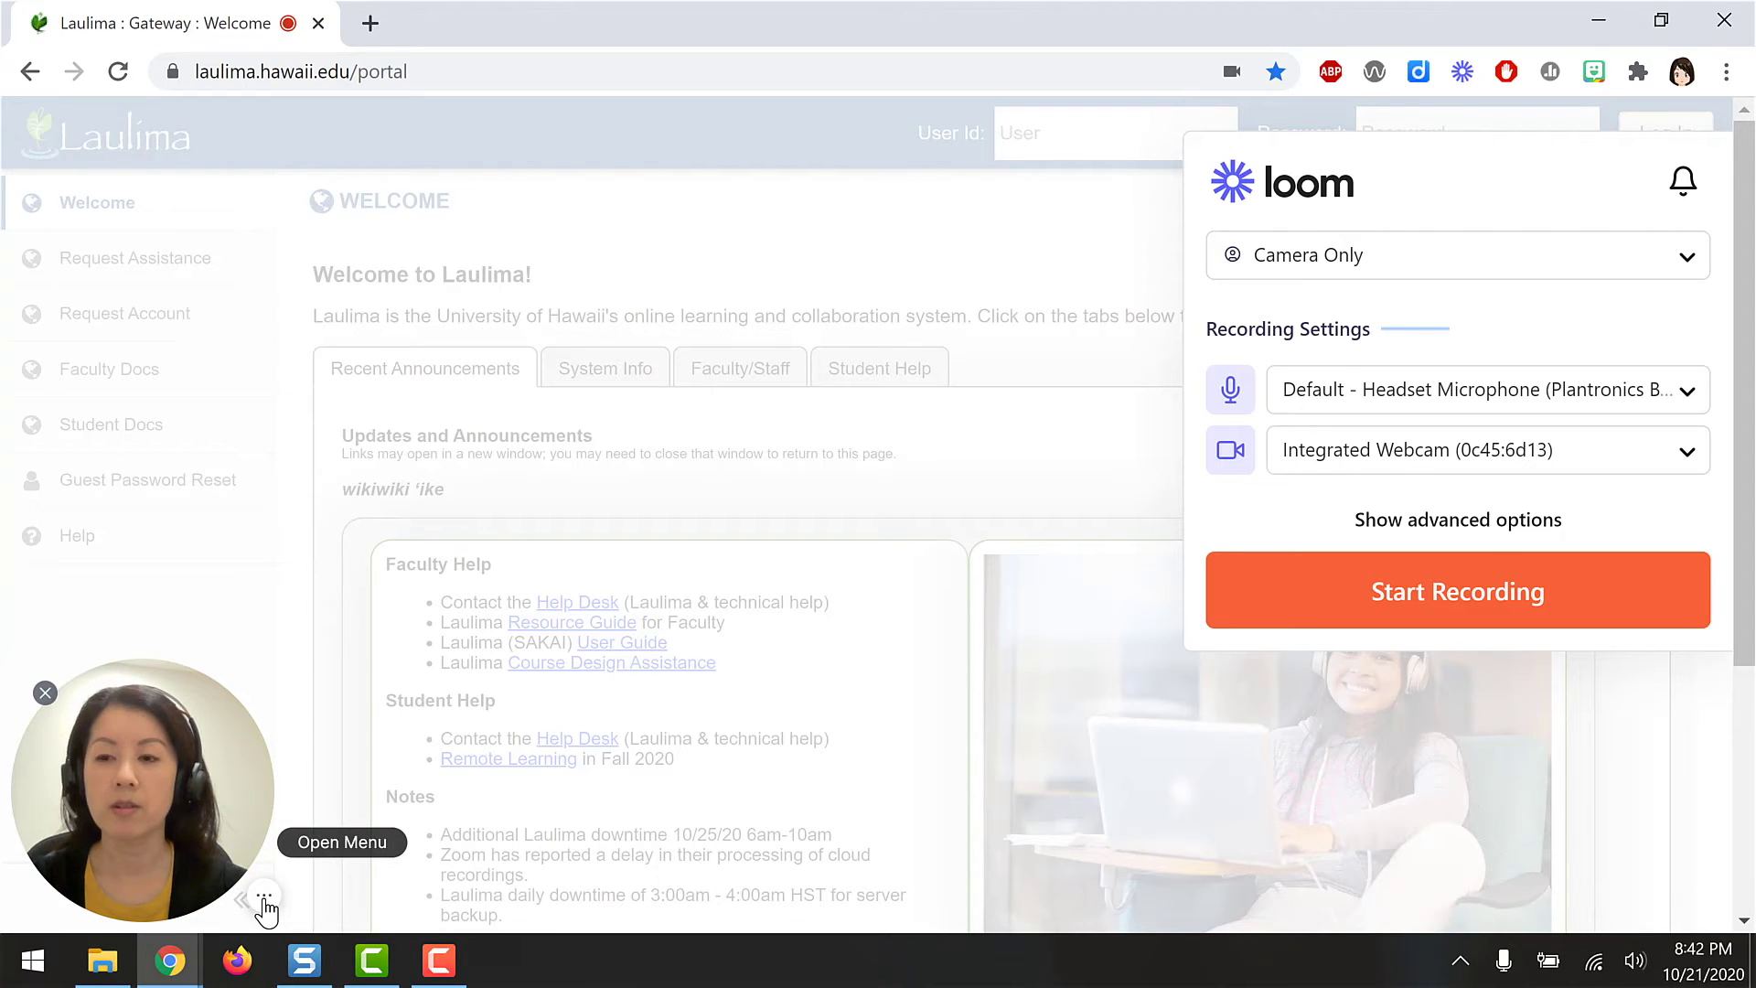
click(264, 900)
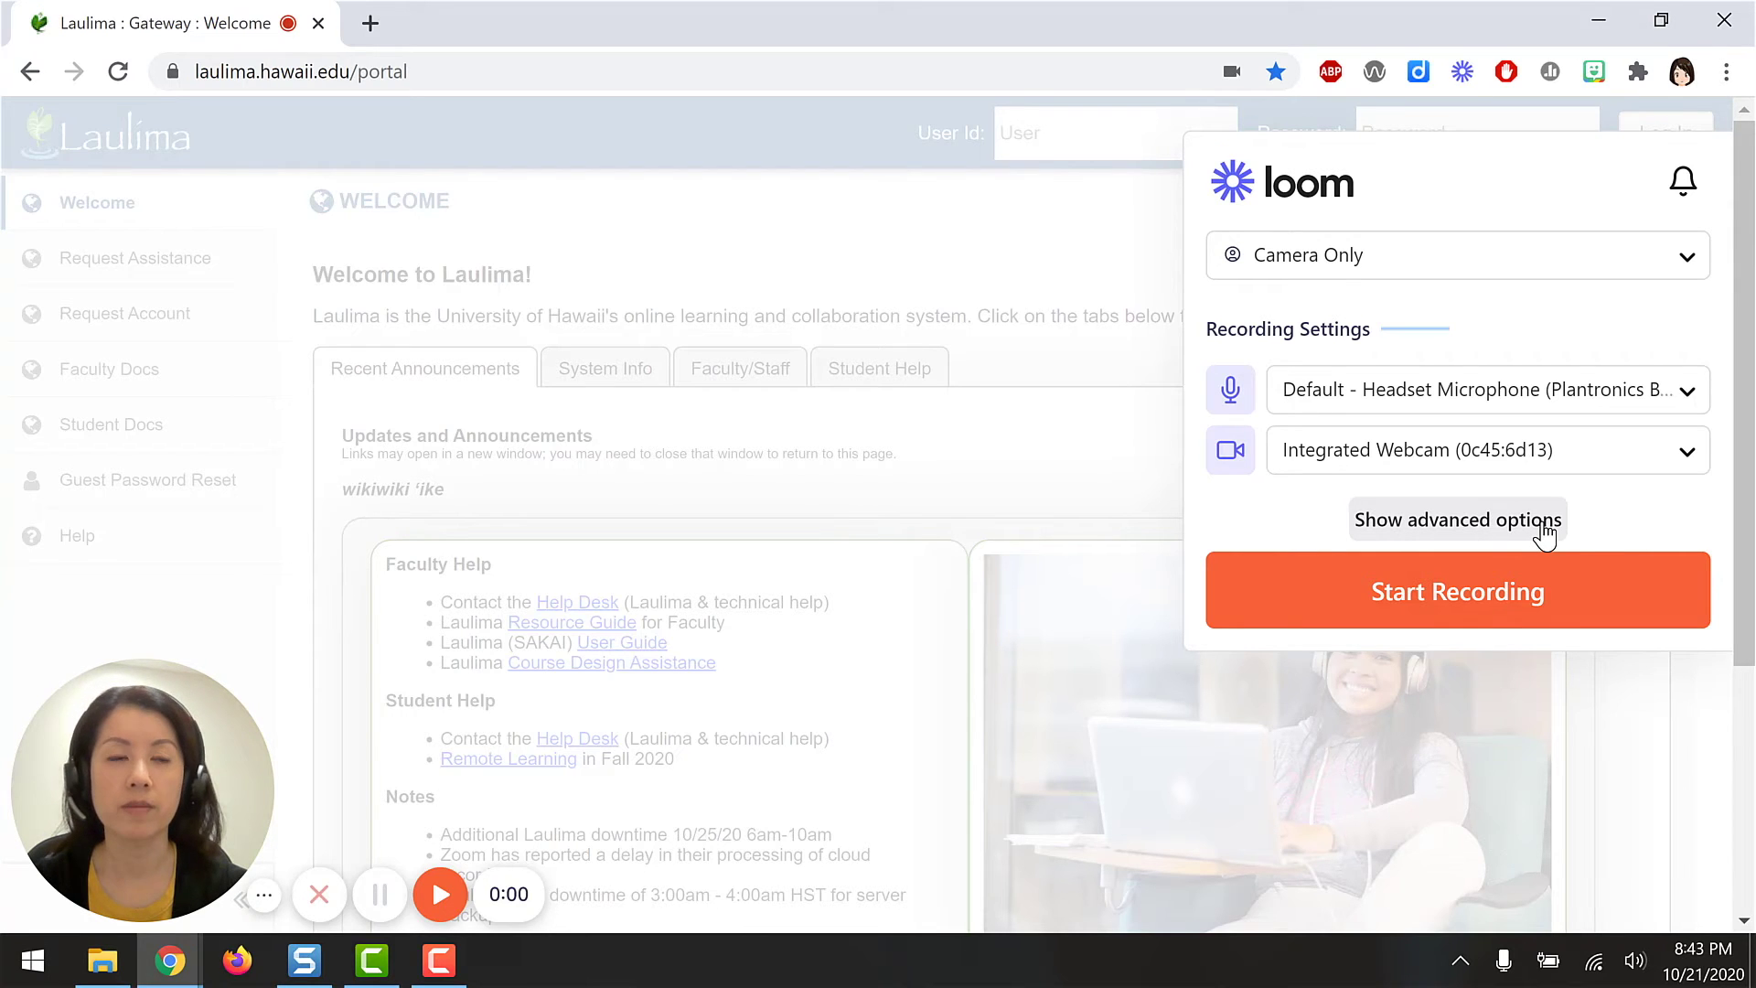
Switch back to Screen and Camera mode, capturing only the current tab.
click(1543, 268)
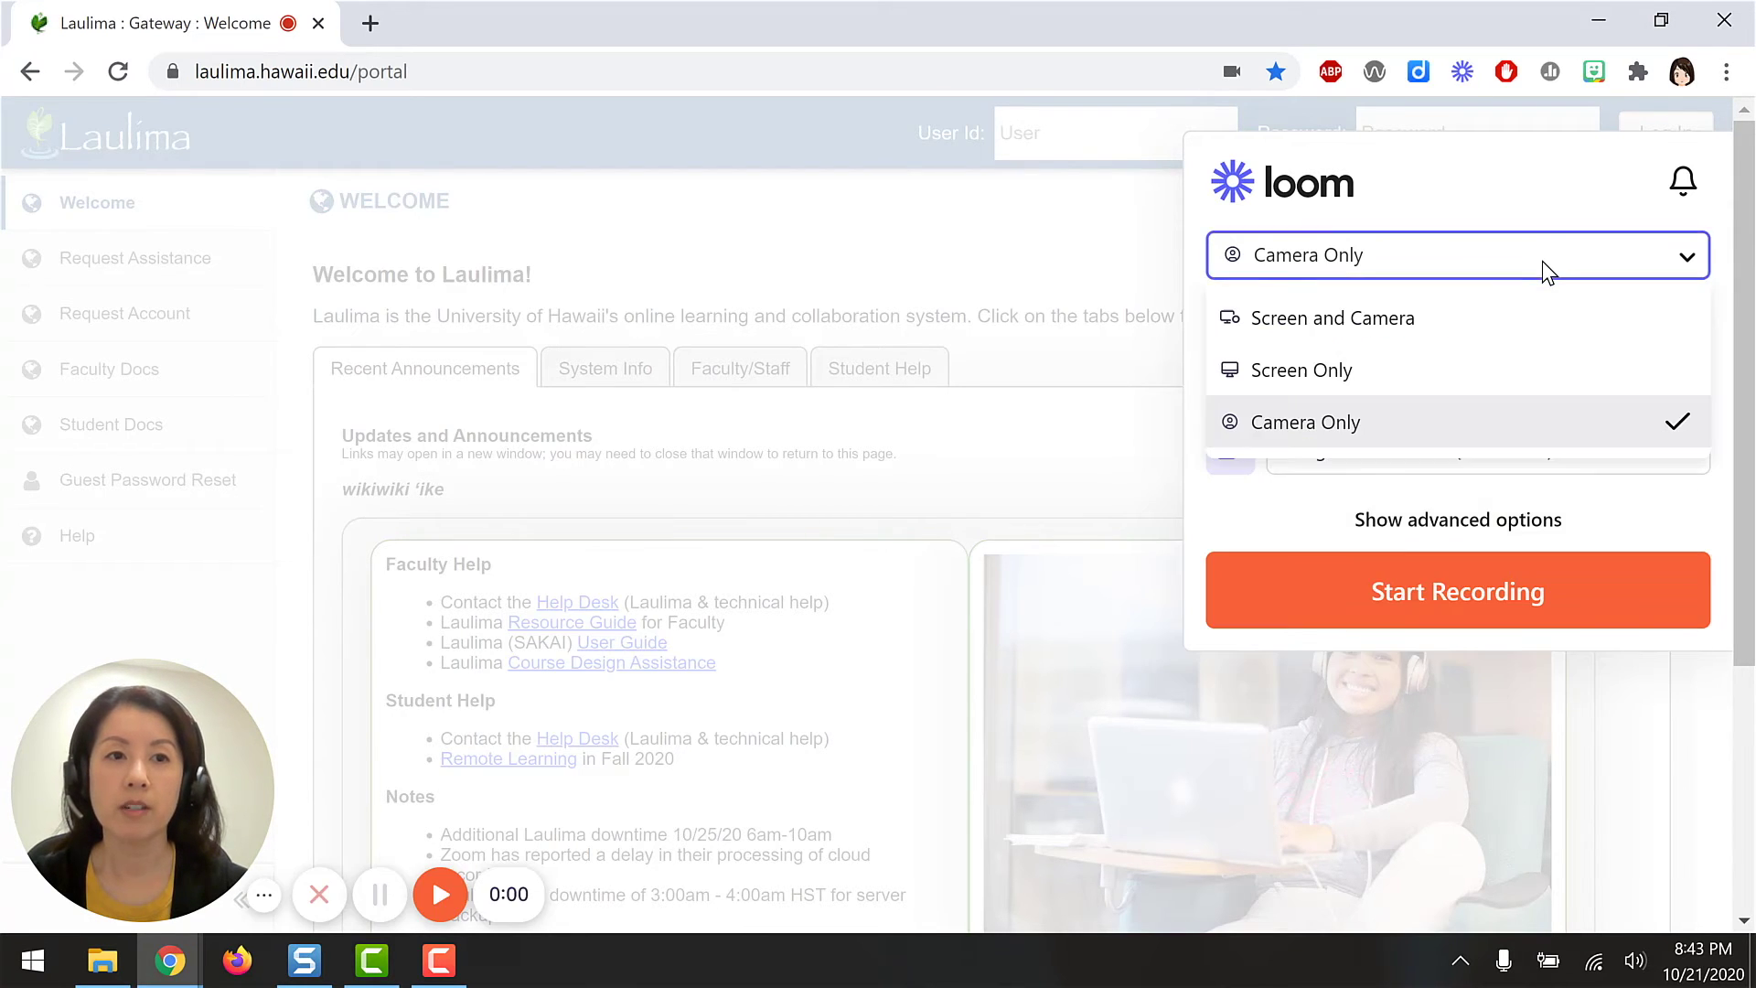
click(1408, 320)
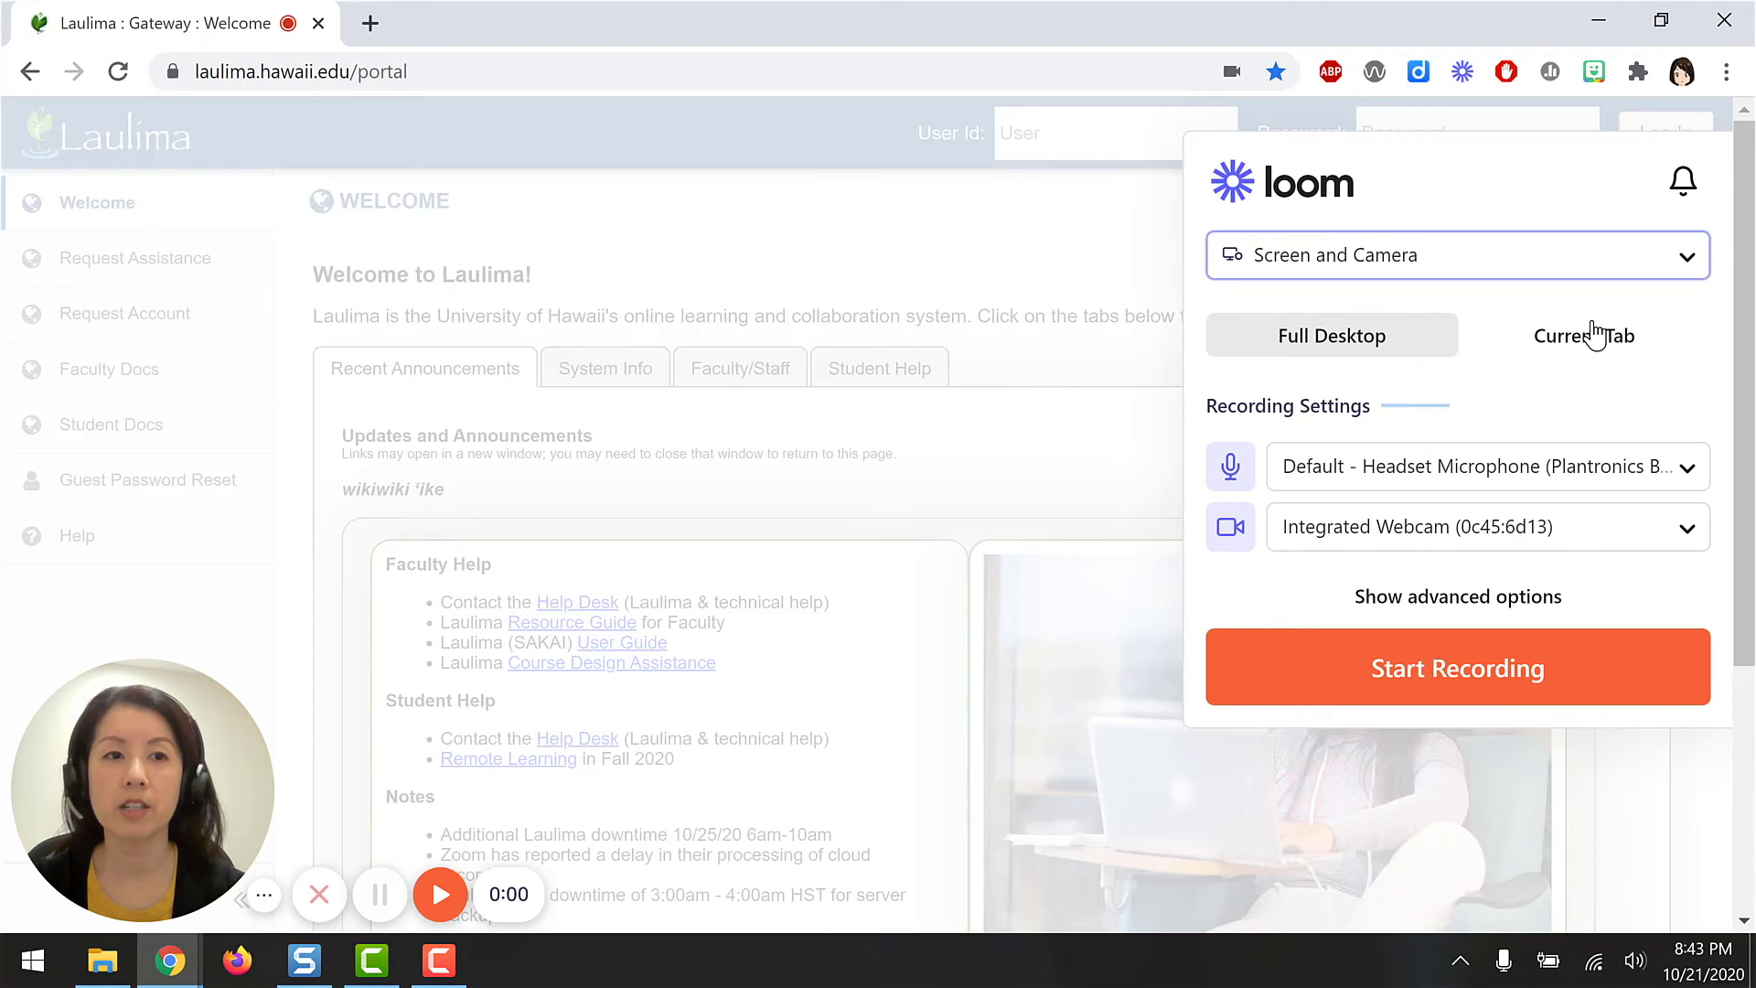
click(1594, 336)
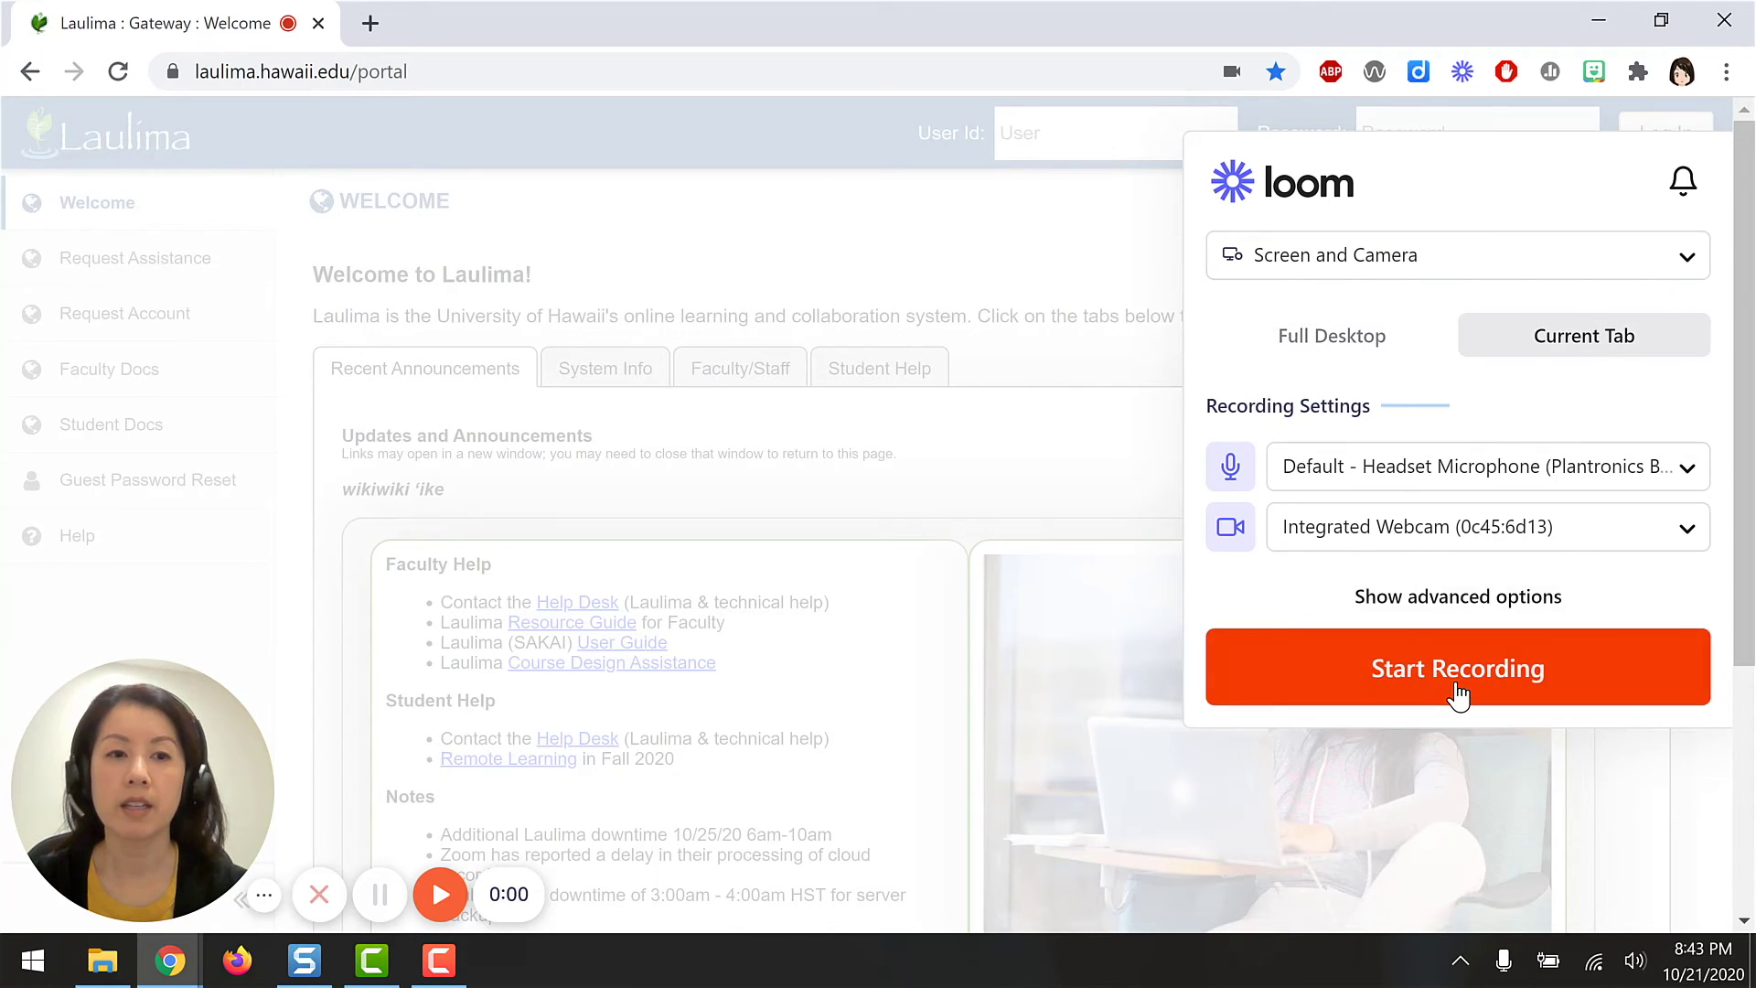
Record the current Laulima tab with screen and camera.
click(1459, 697)
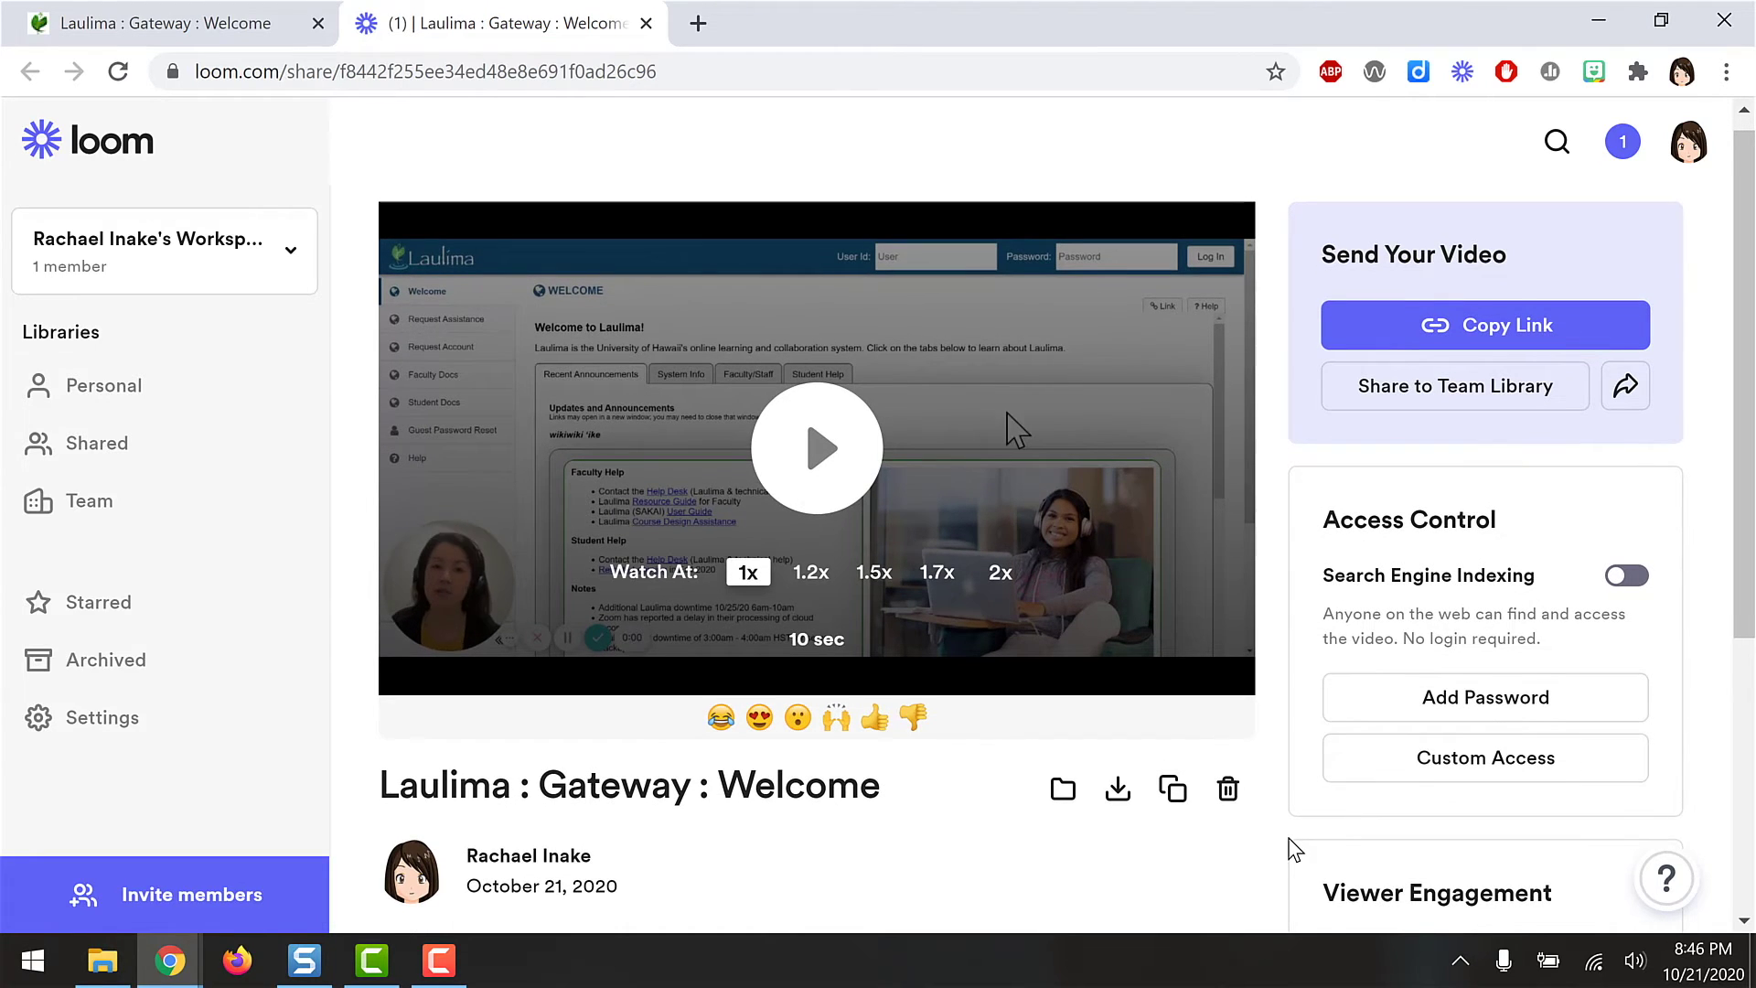
Change the title 'Laulima : Gateway : Welcome' to 'Laulima Sign-In'.
scroll(1295, 849, down, 1)
scroll(1295, 849, down, 1)
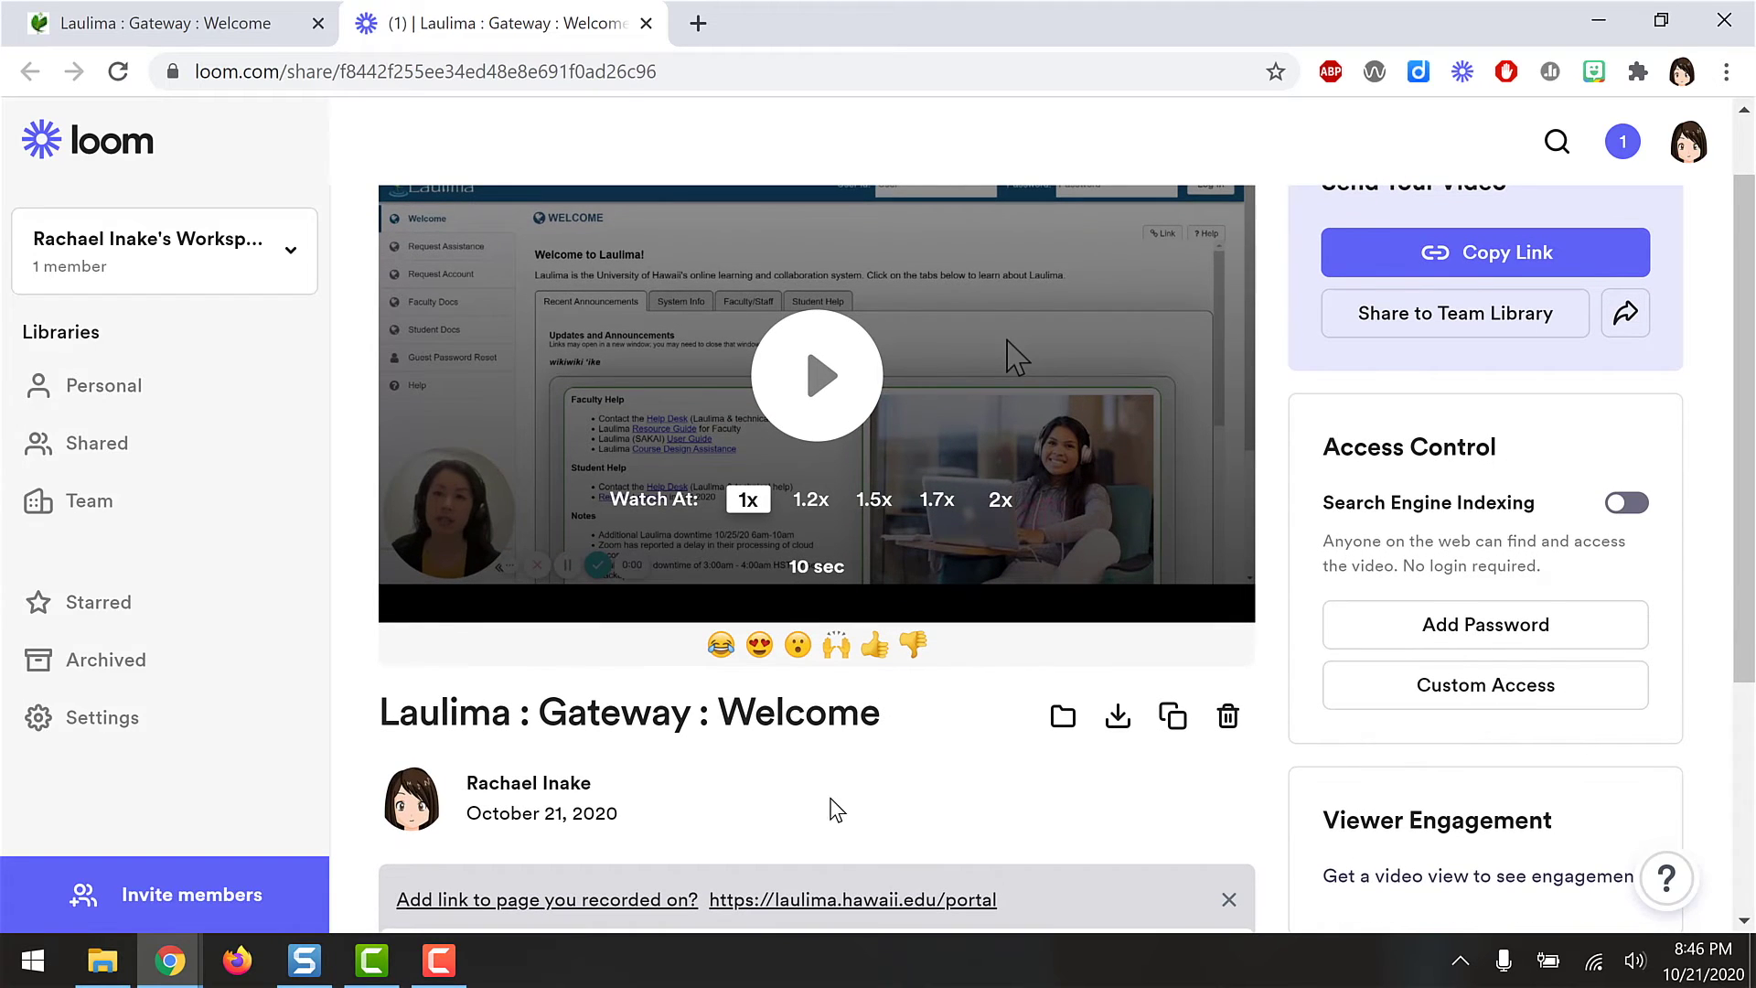
scroll(741, 750, up, 1)
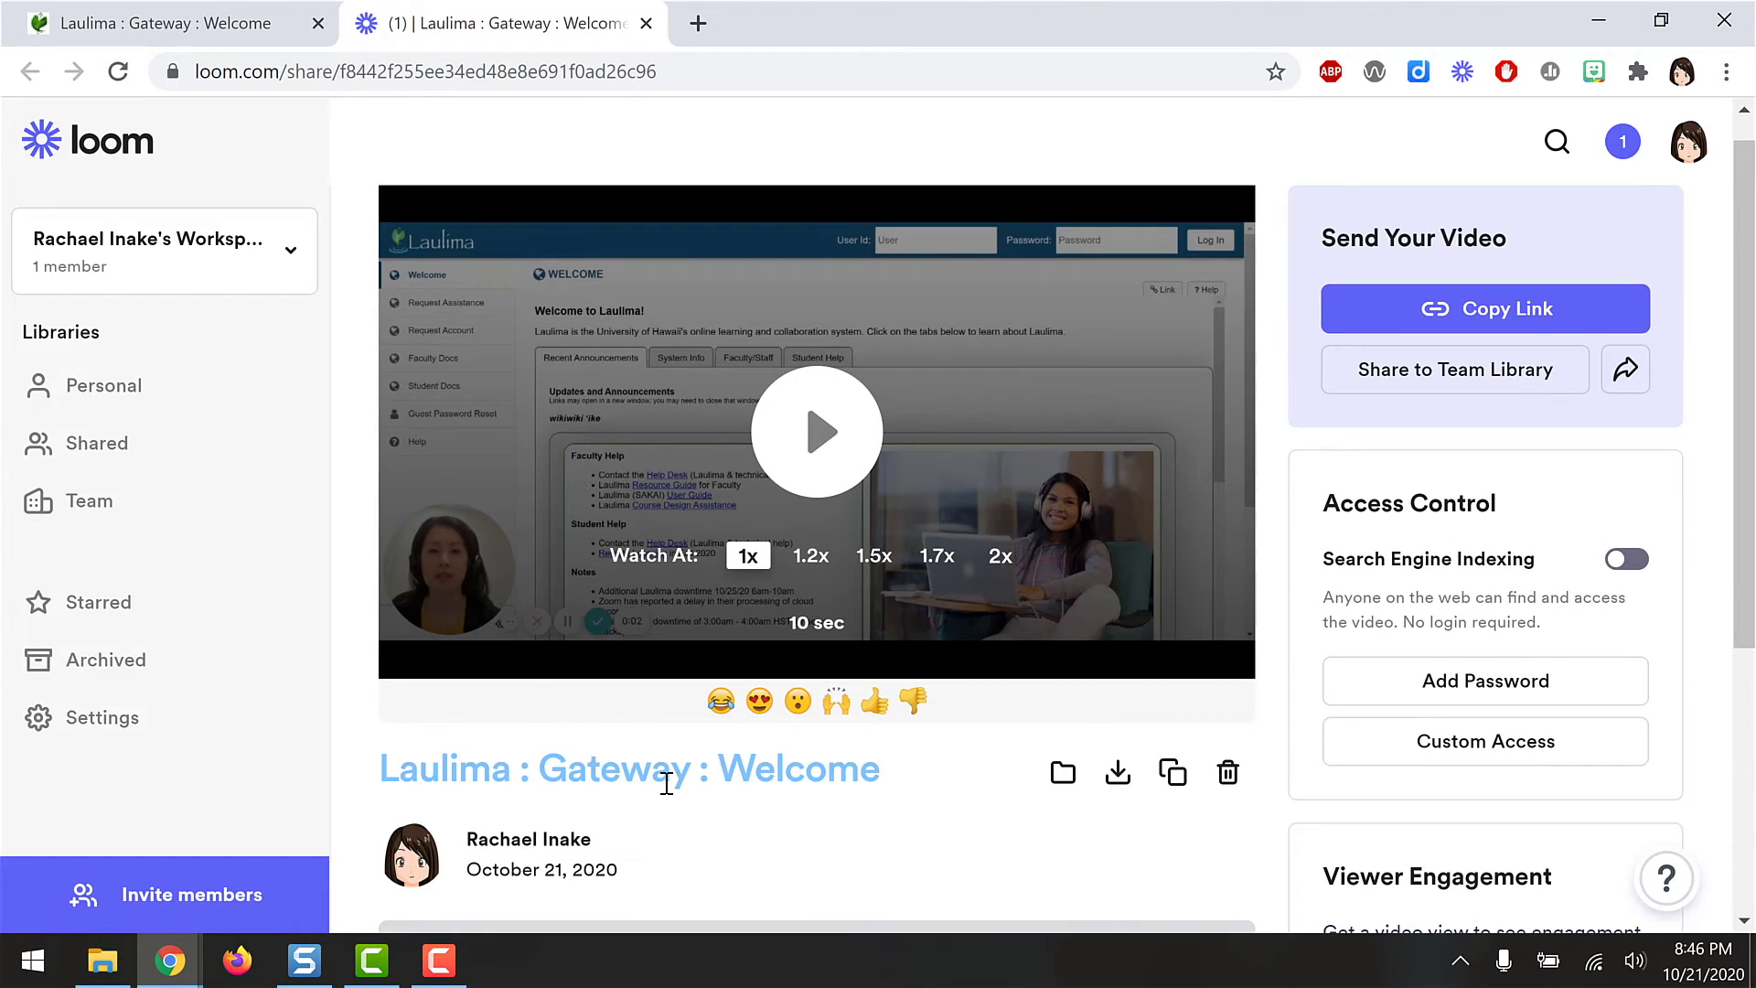
click(667, 782)
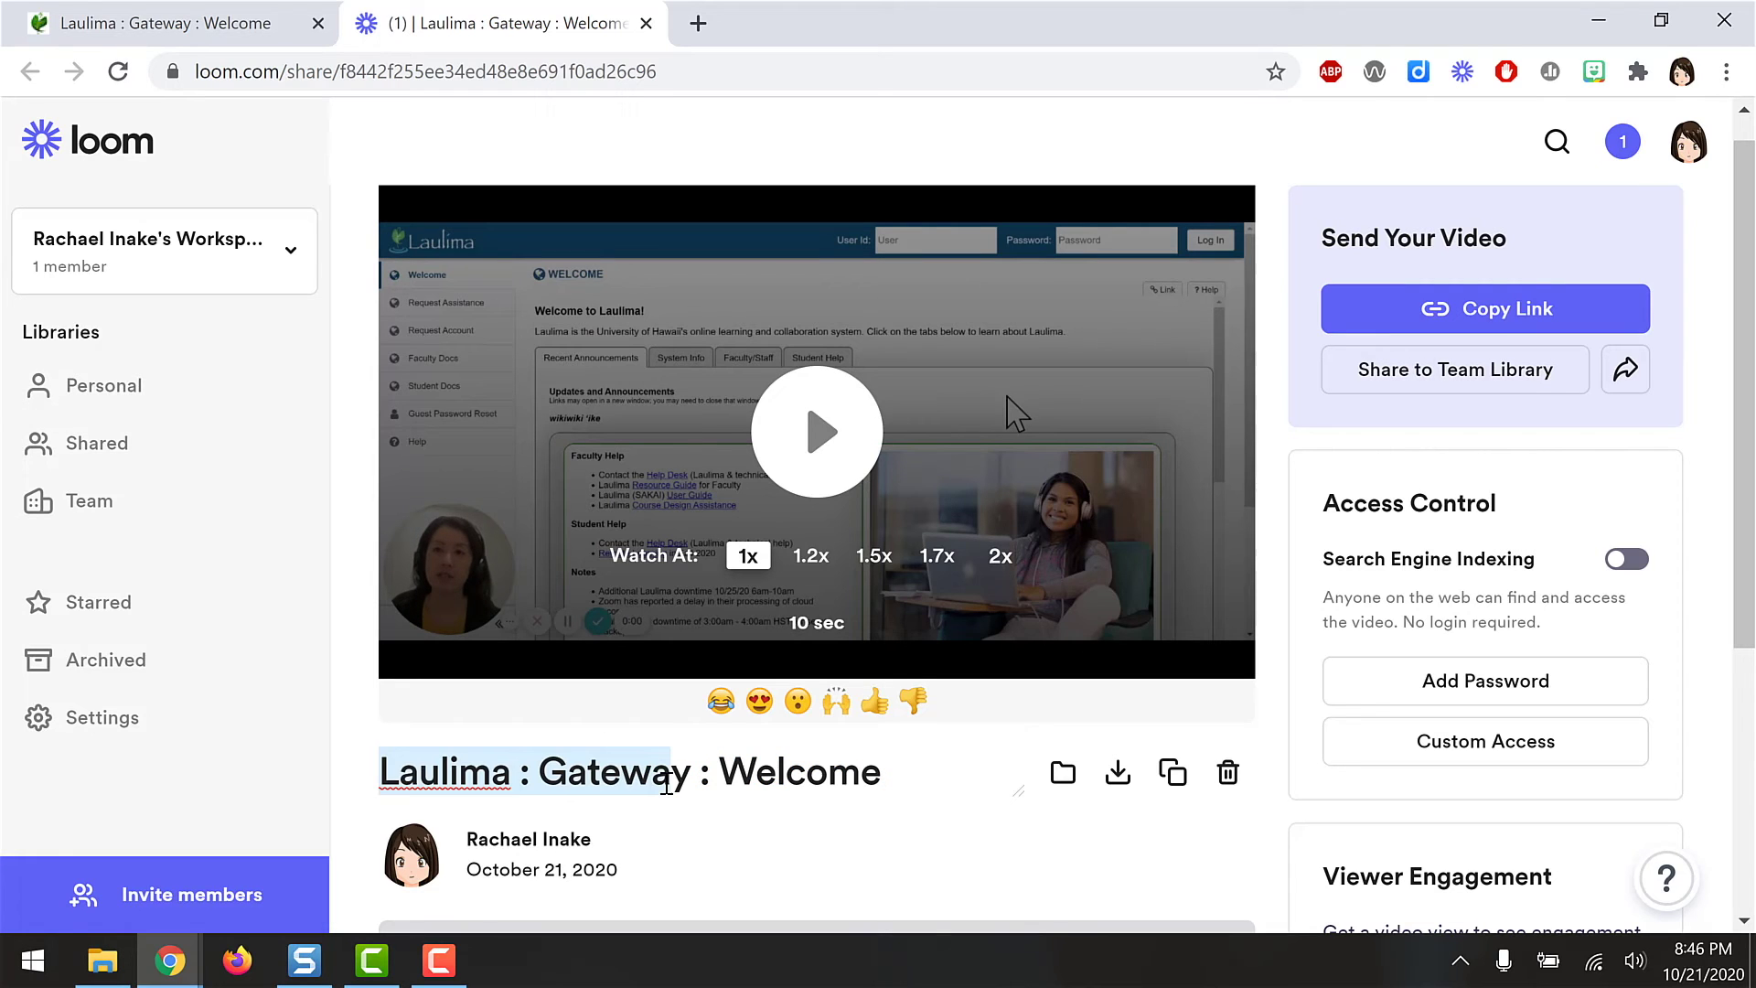
drag(901, 784, 517, 795)
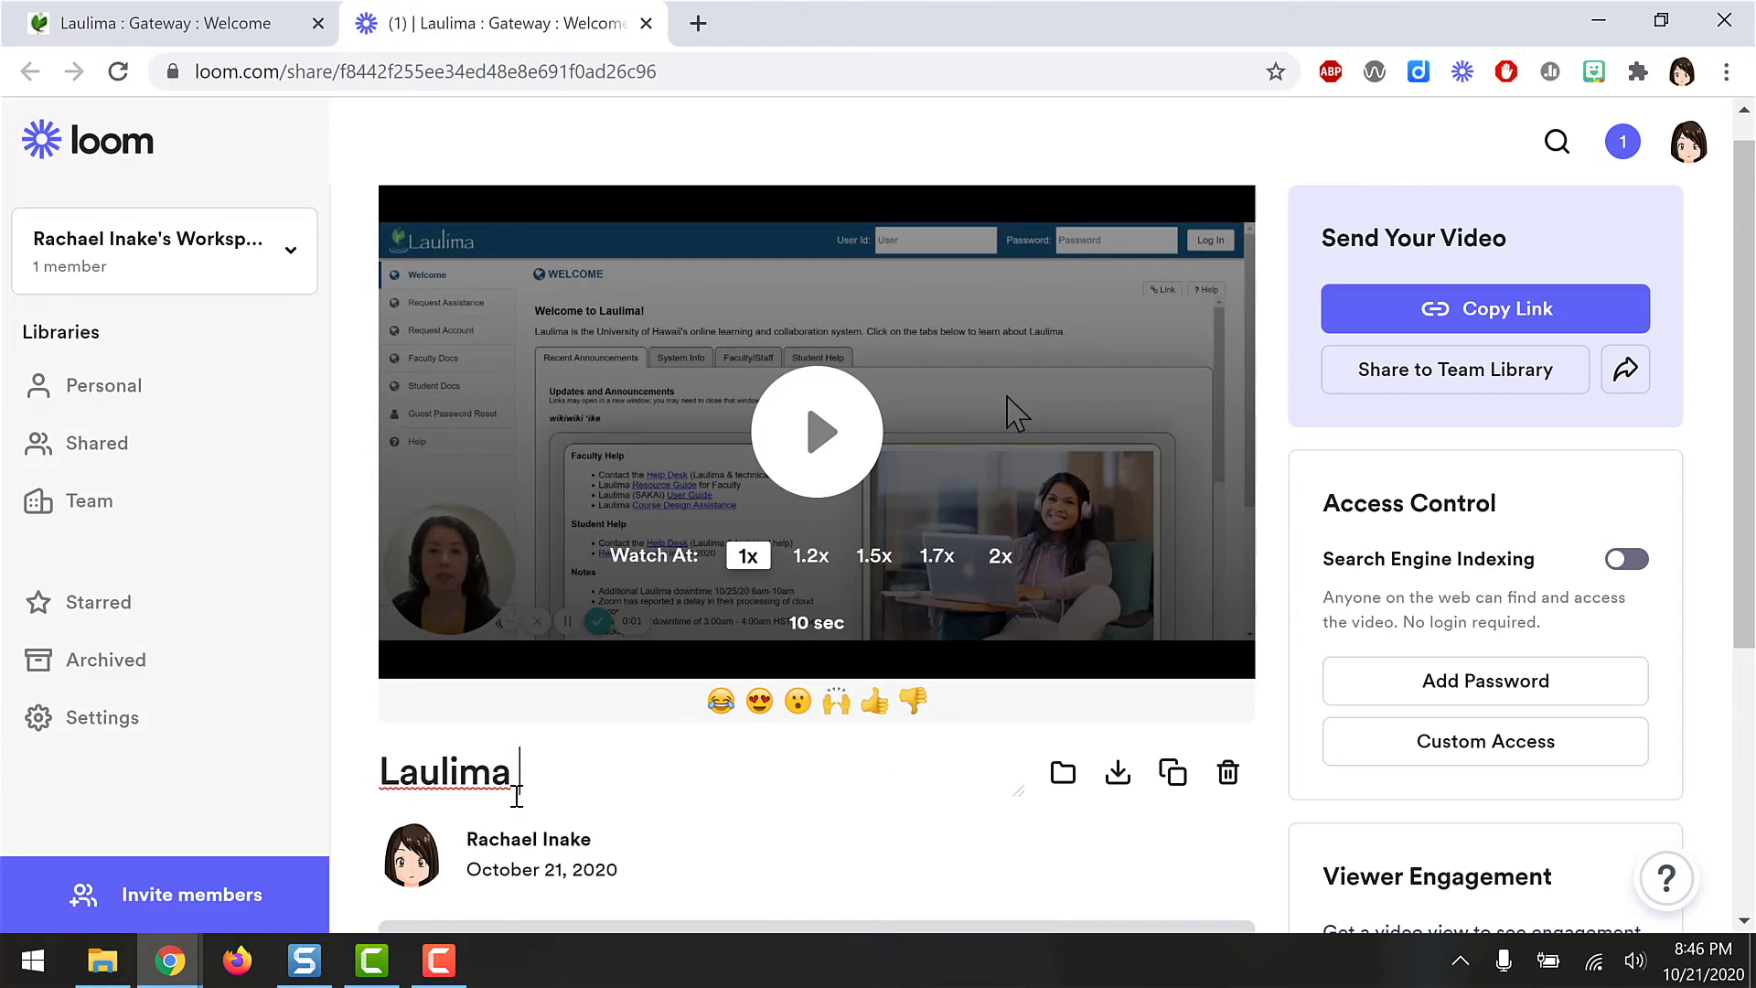
text(Sign-I)
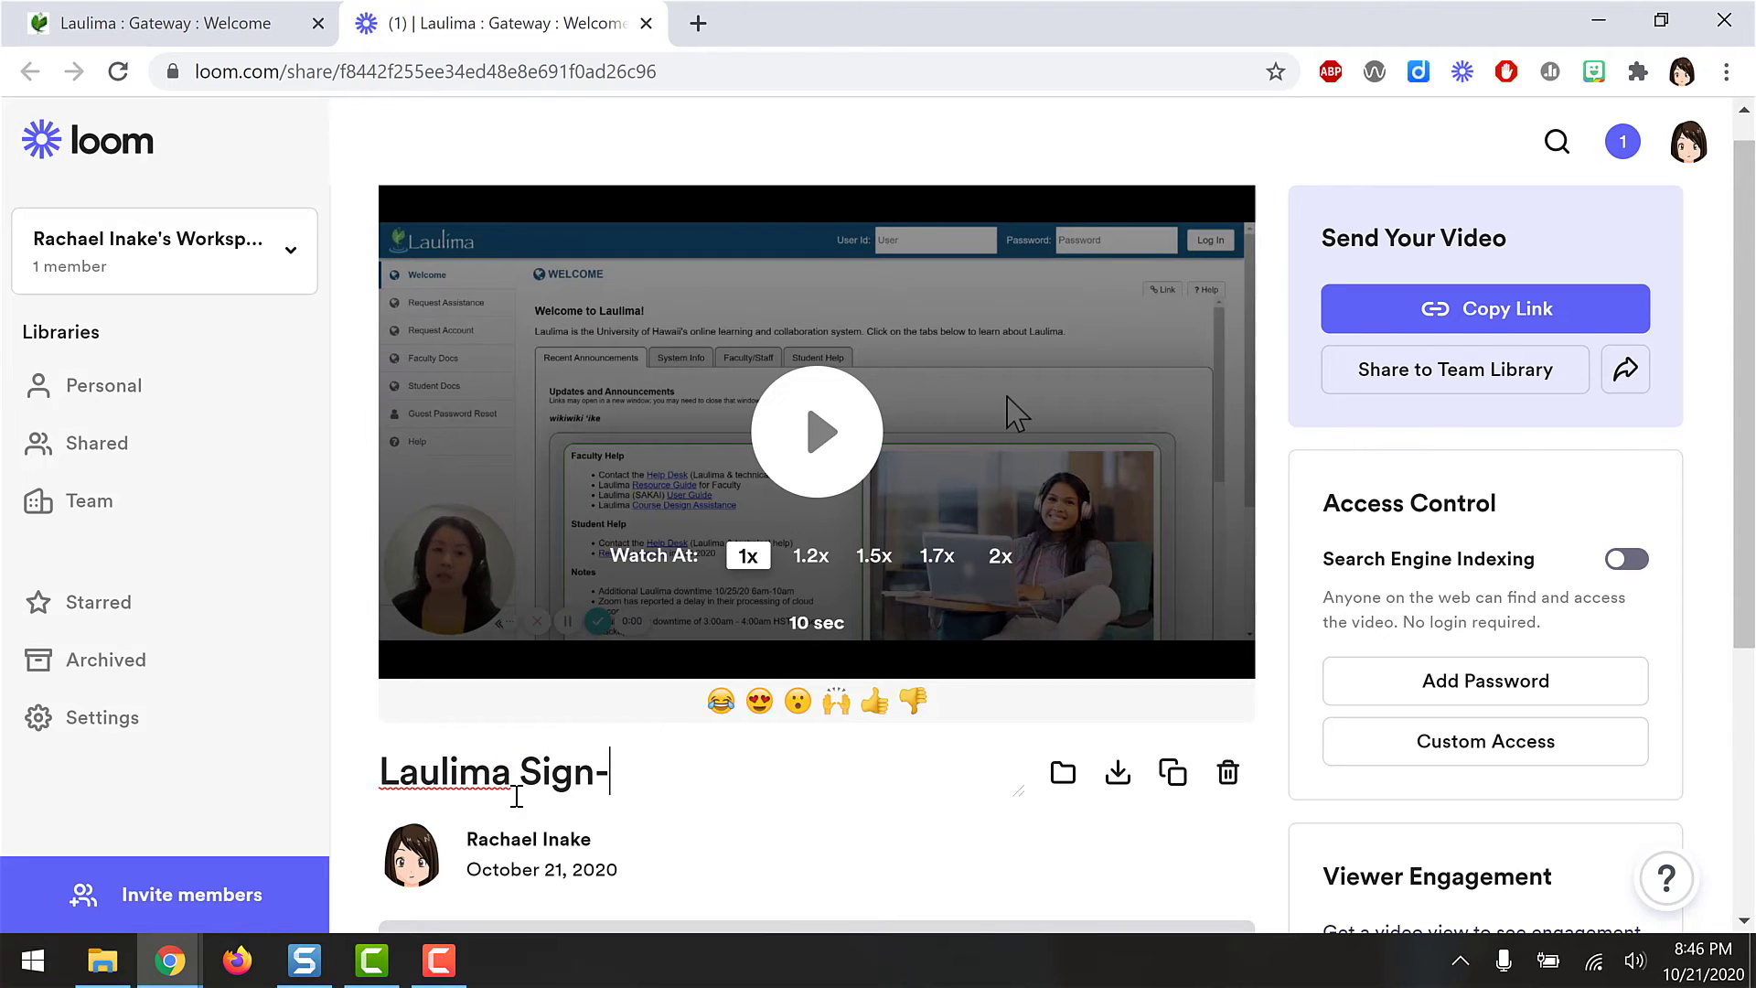
text(n)
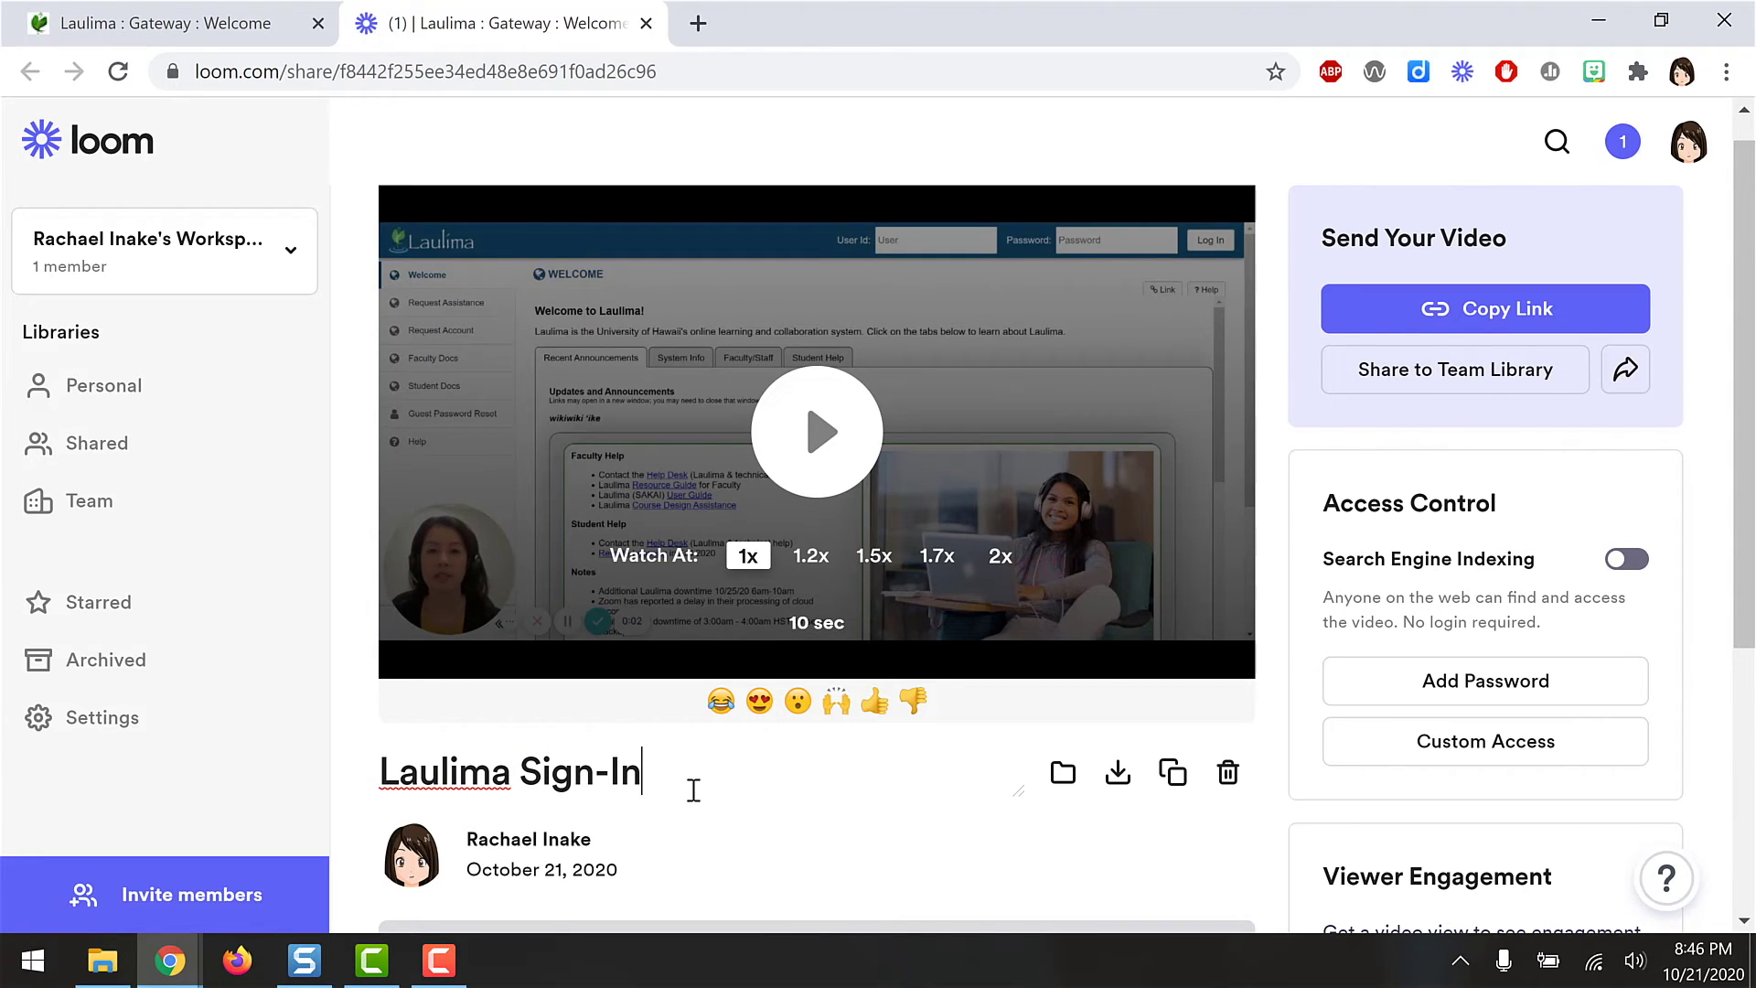
key(Return)
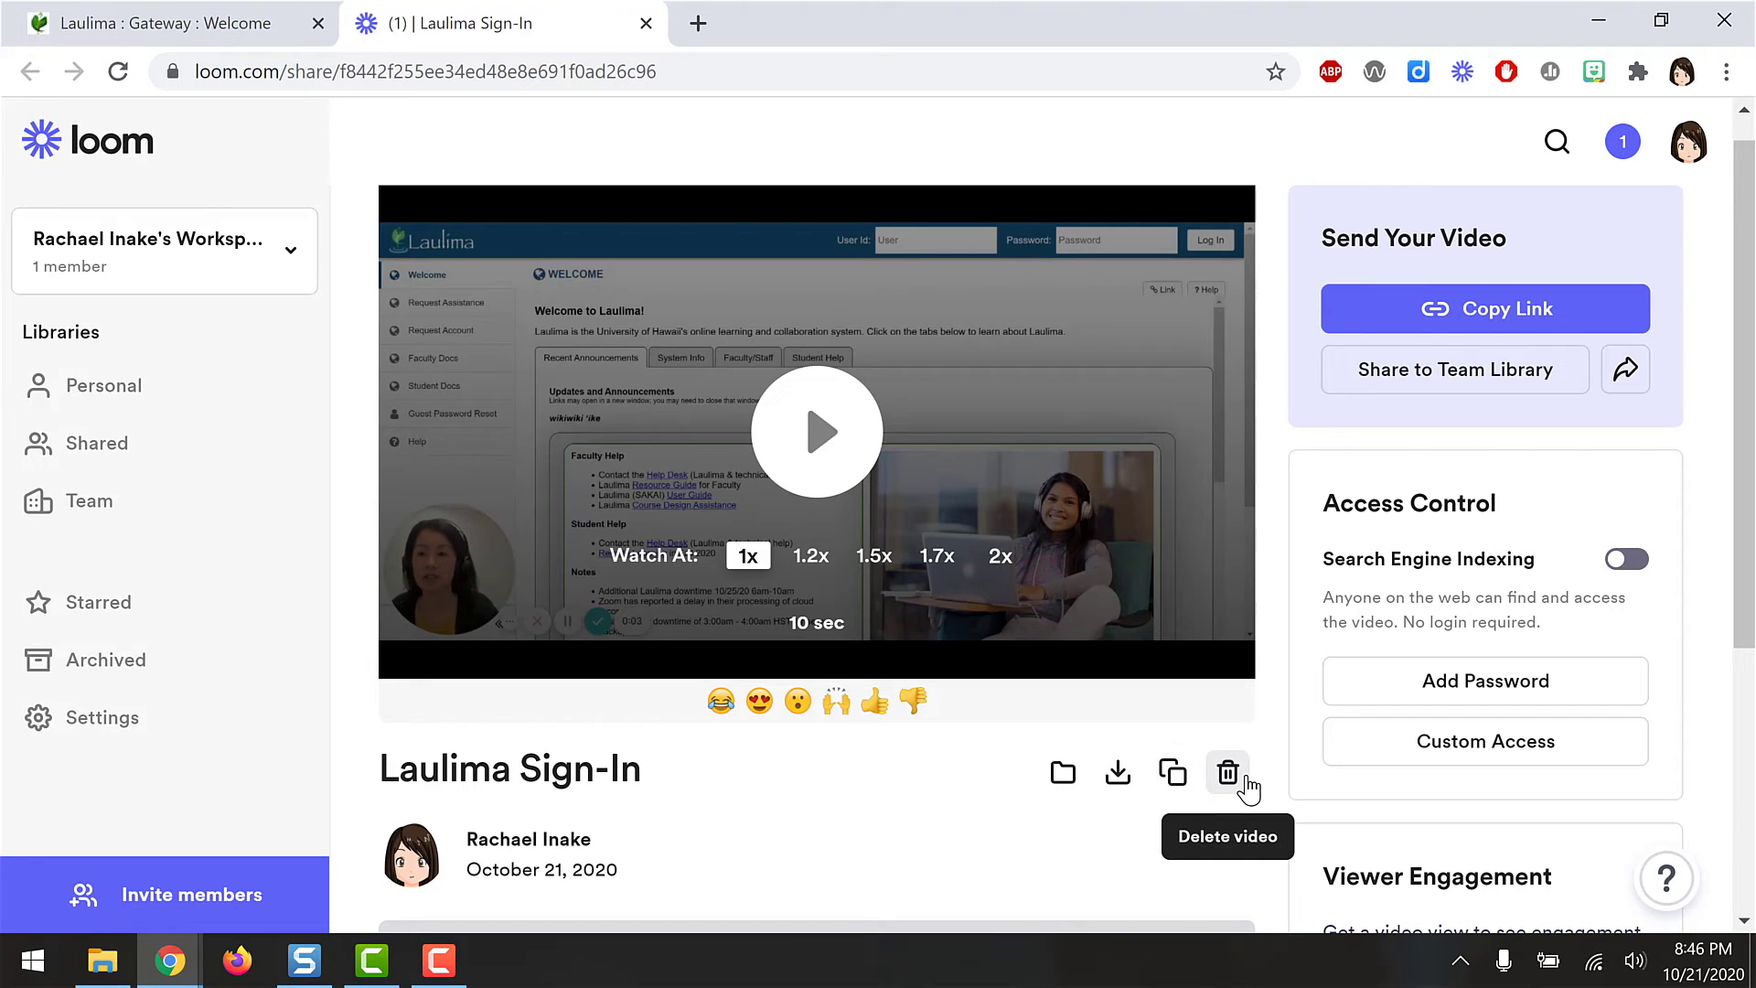
Open the video's viewer settings panel.
scroll(1295, 818, down, 4)
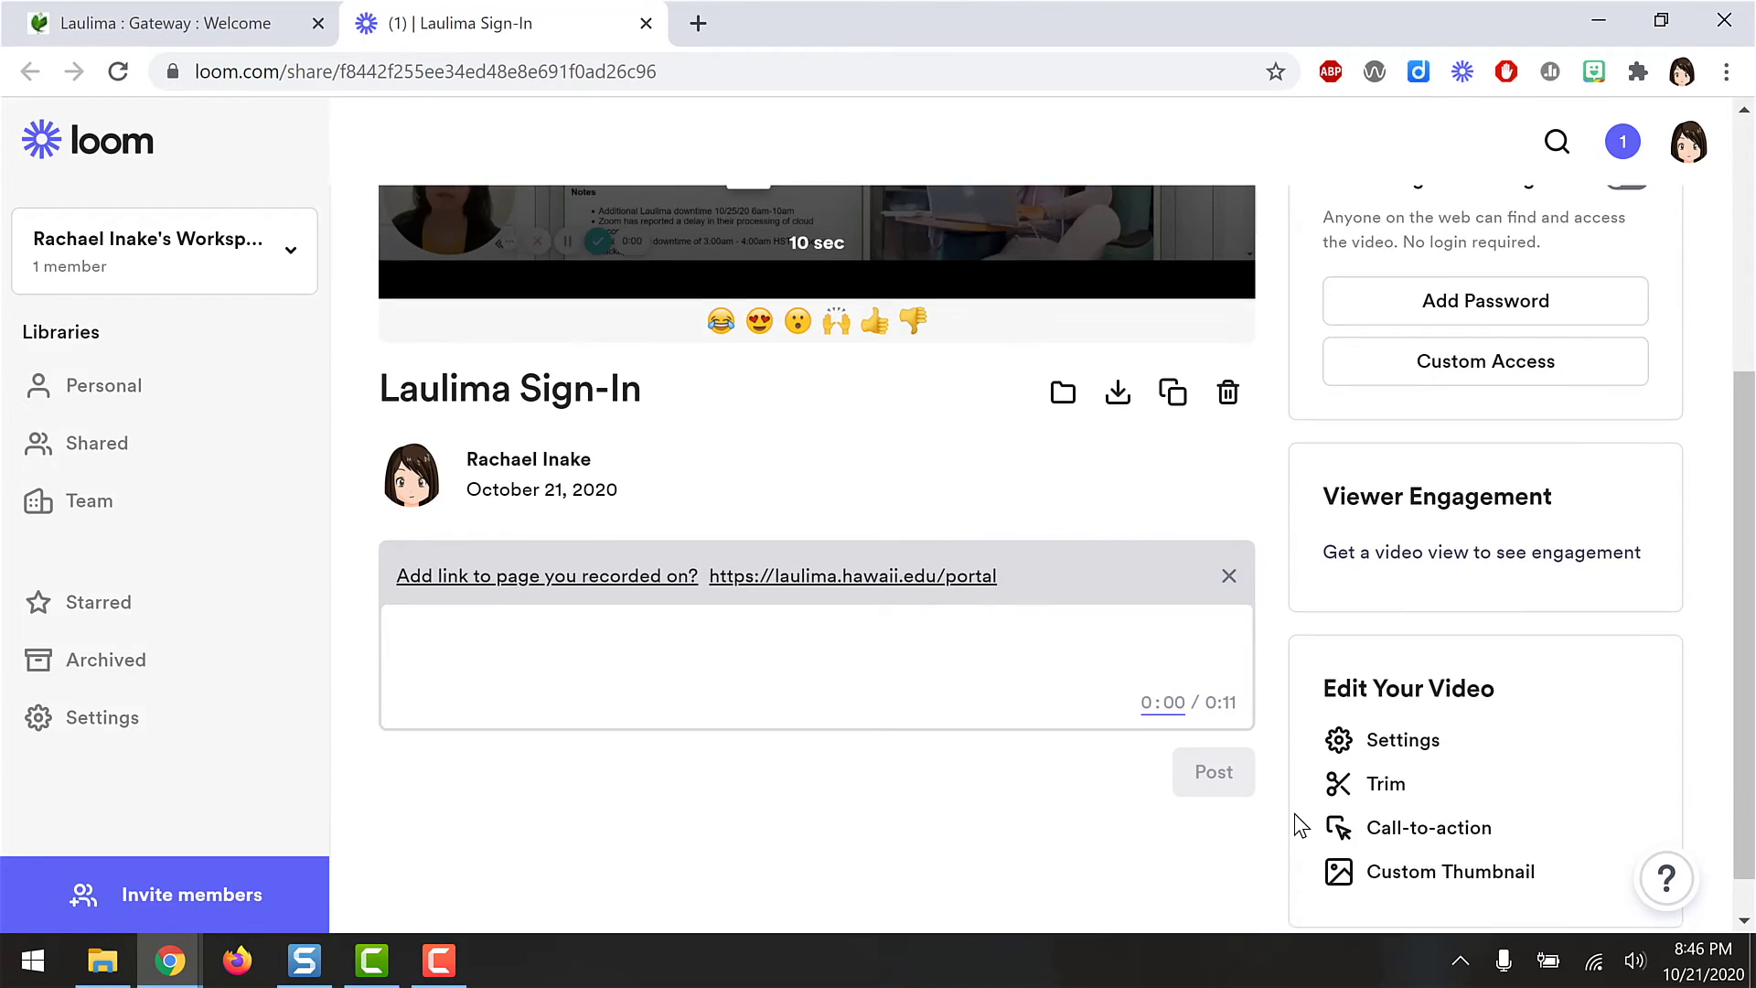
scroll(1293, 813, down, 1)
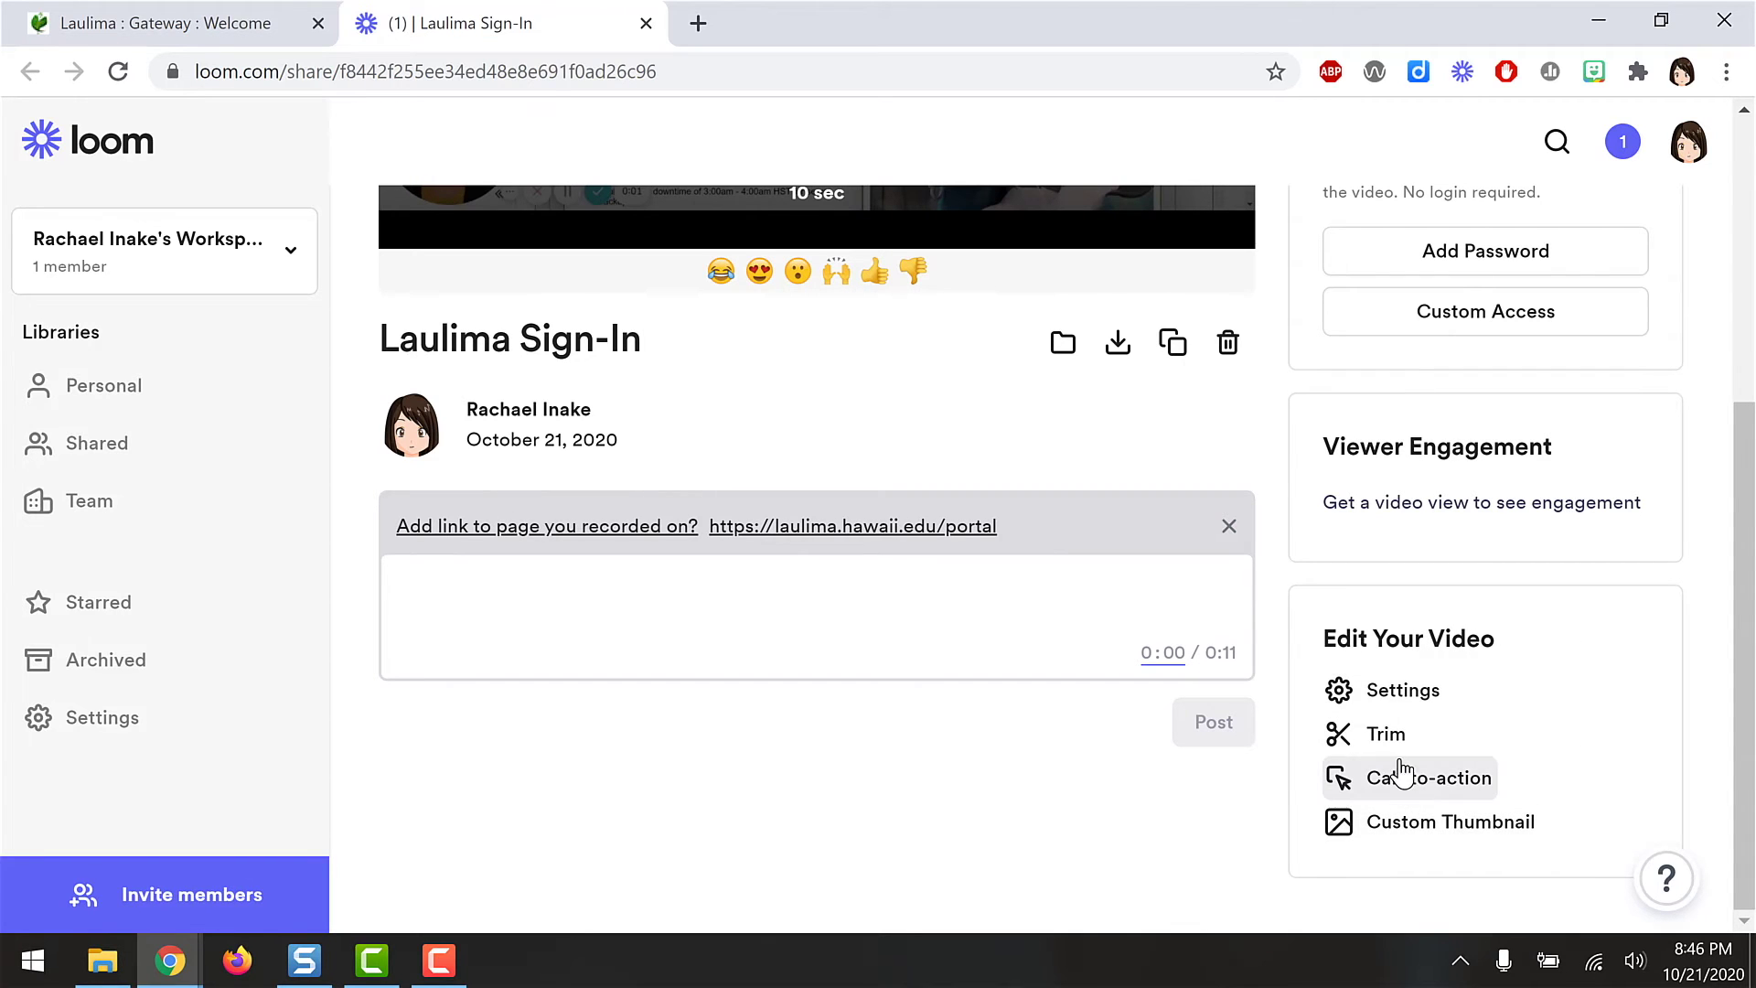
click(1394, 701)
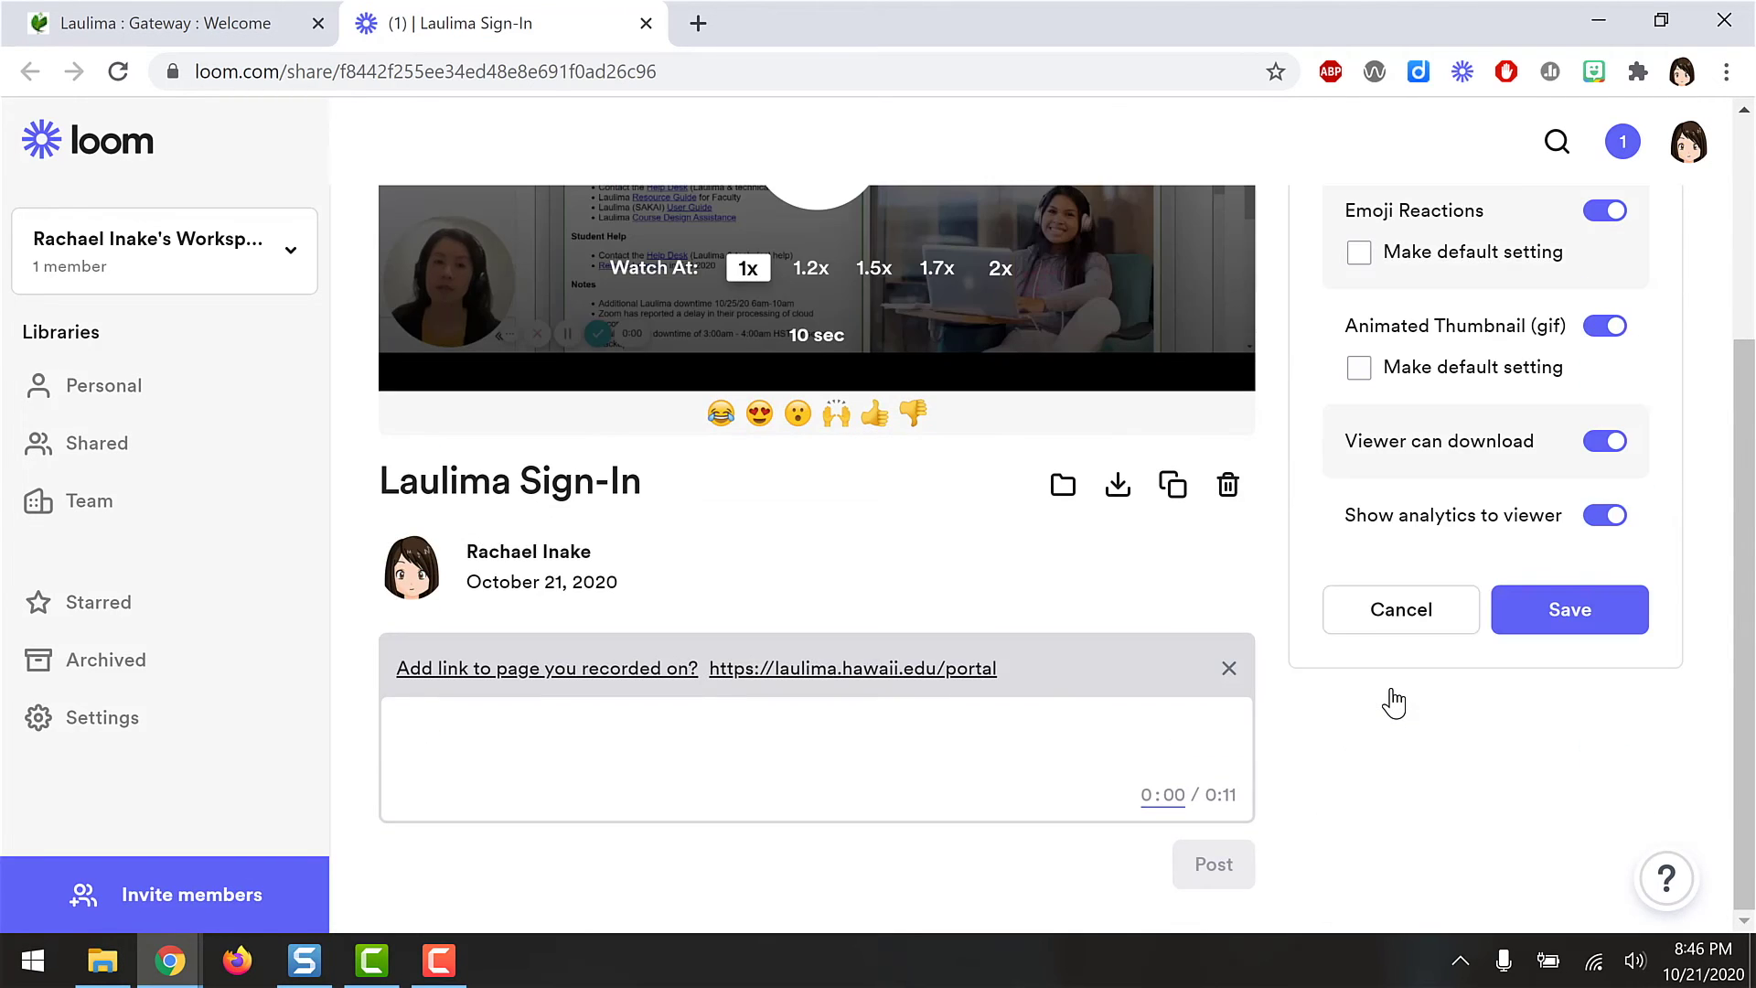
scroll(1394, 701, up, 2)
scroll(1393, 700, up, 1)
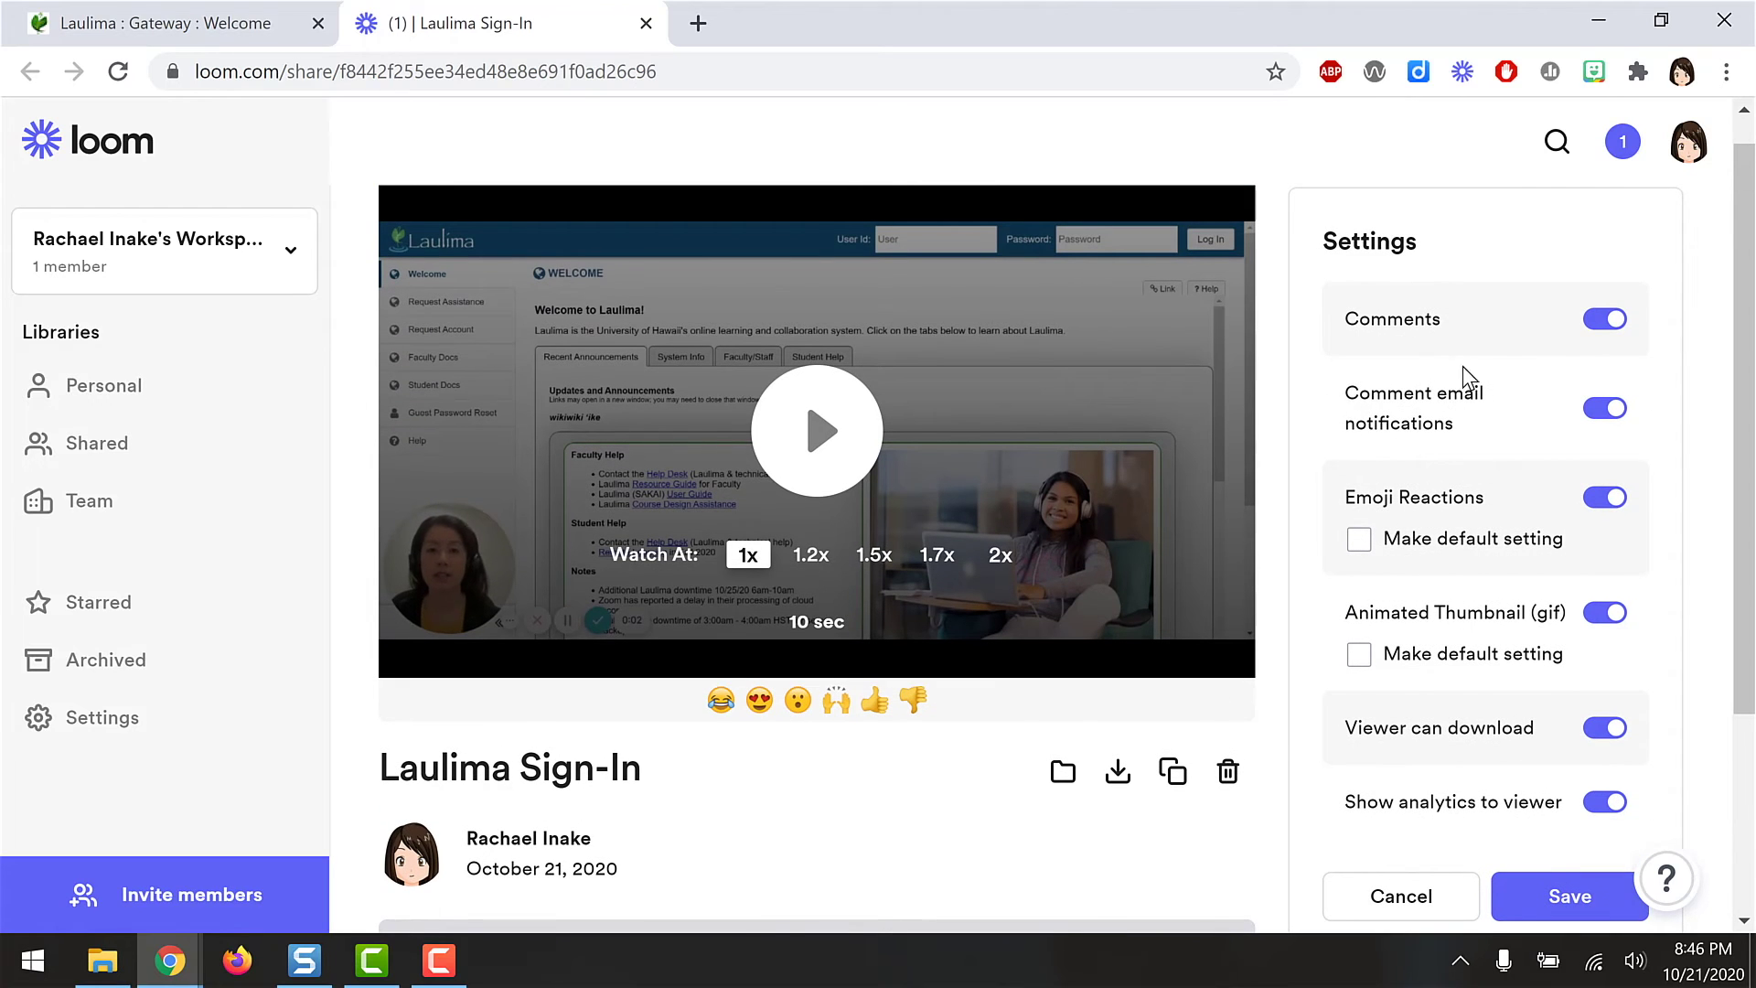
scroll(1463, 320, down, 2)
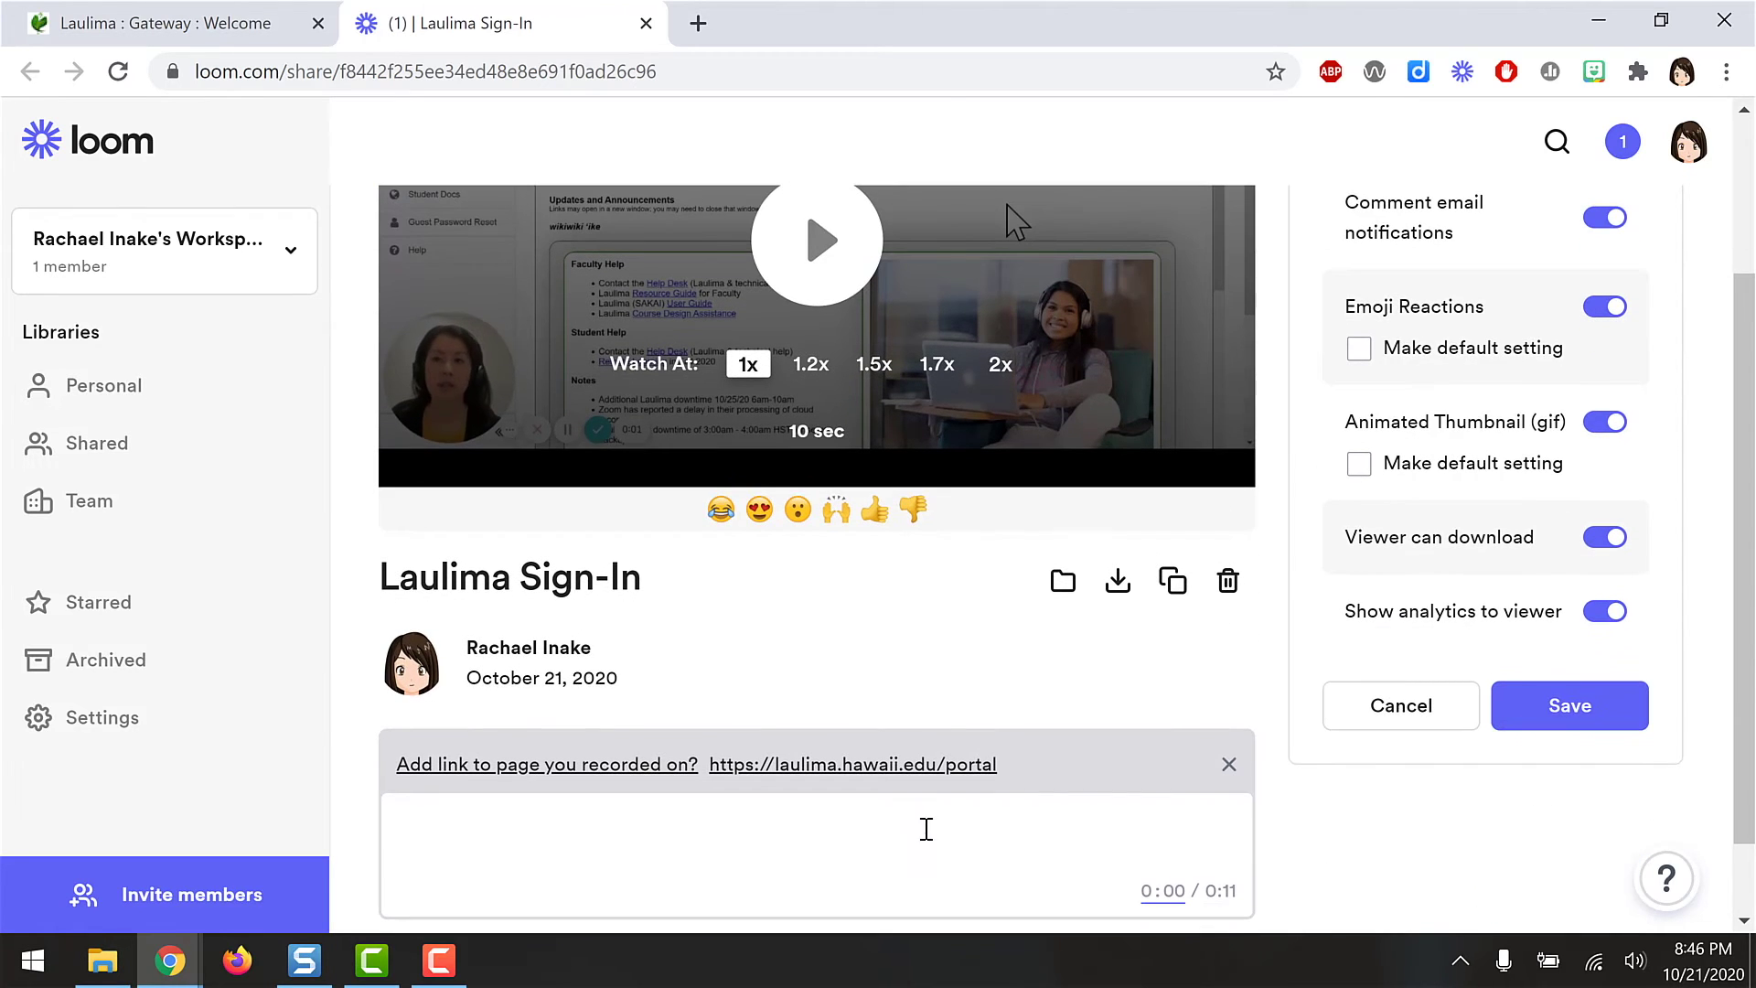
scroll(1360, 482, up, 1)
scroll(1356, 479, down, 1)
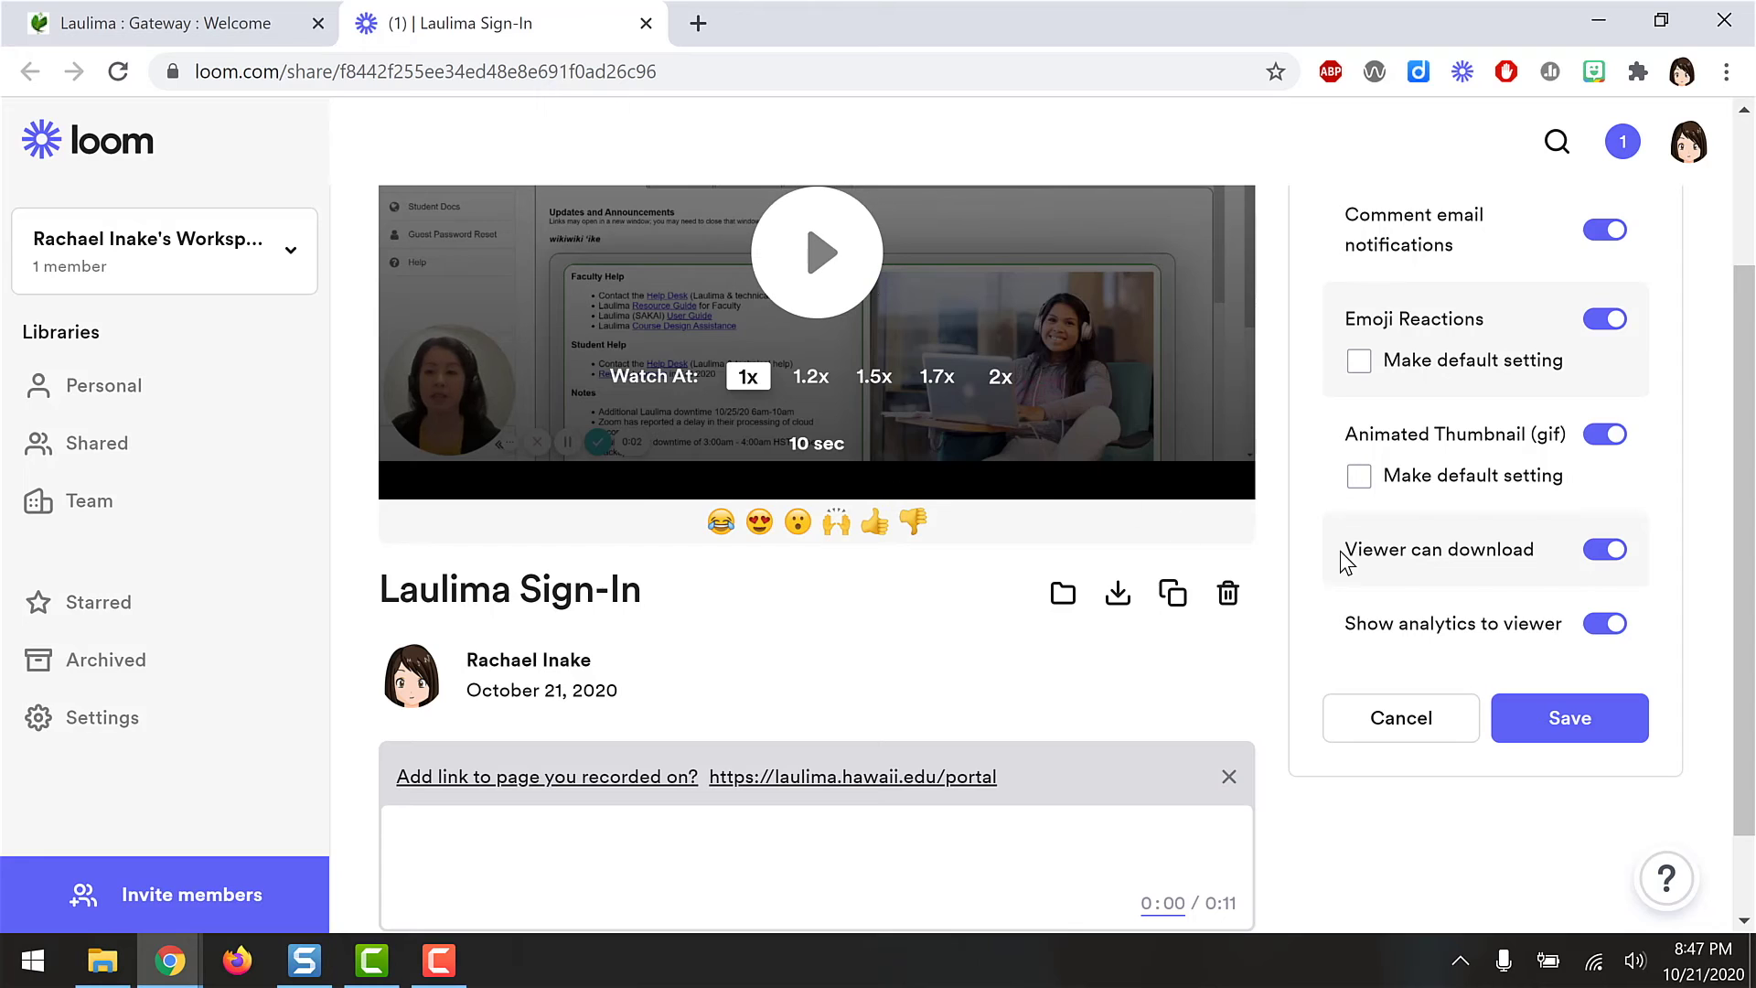
scroll(1290, 462, up, 1)
scroll(1289, 462, up, 1)
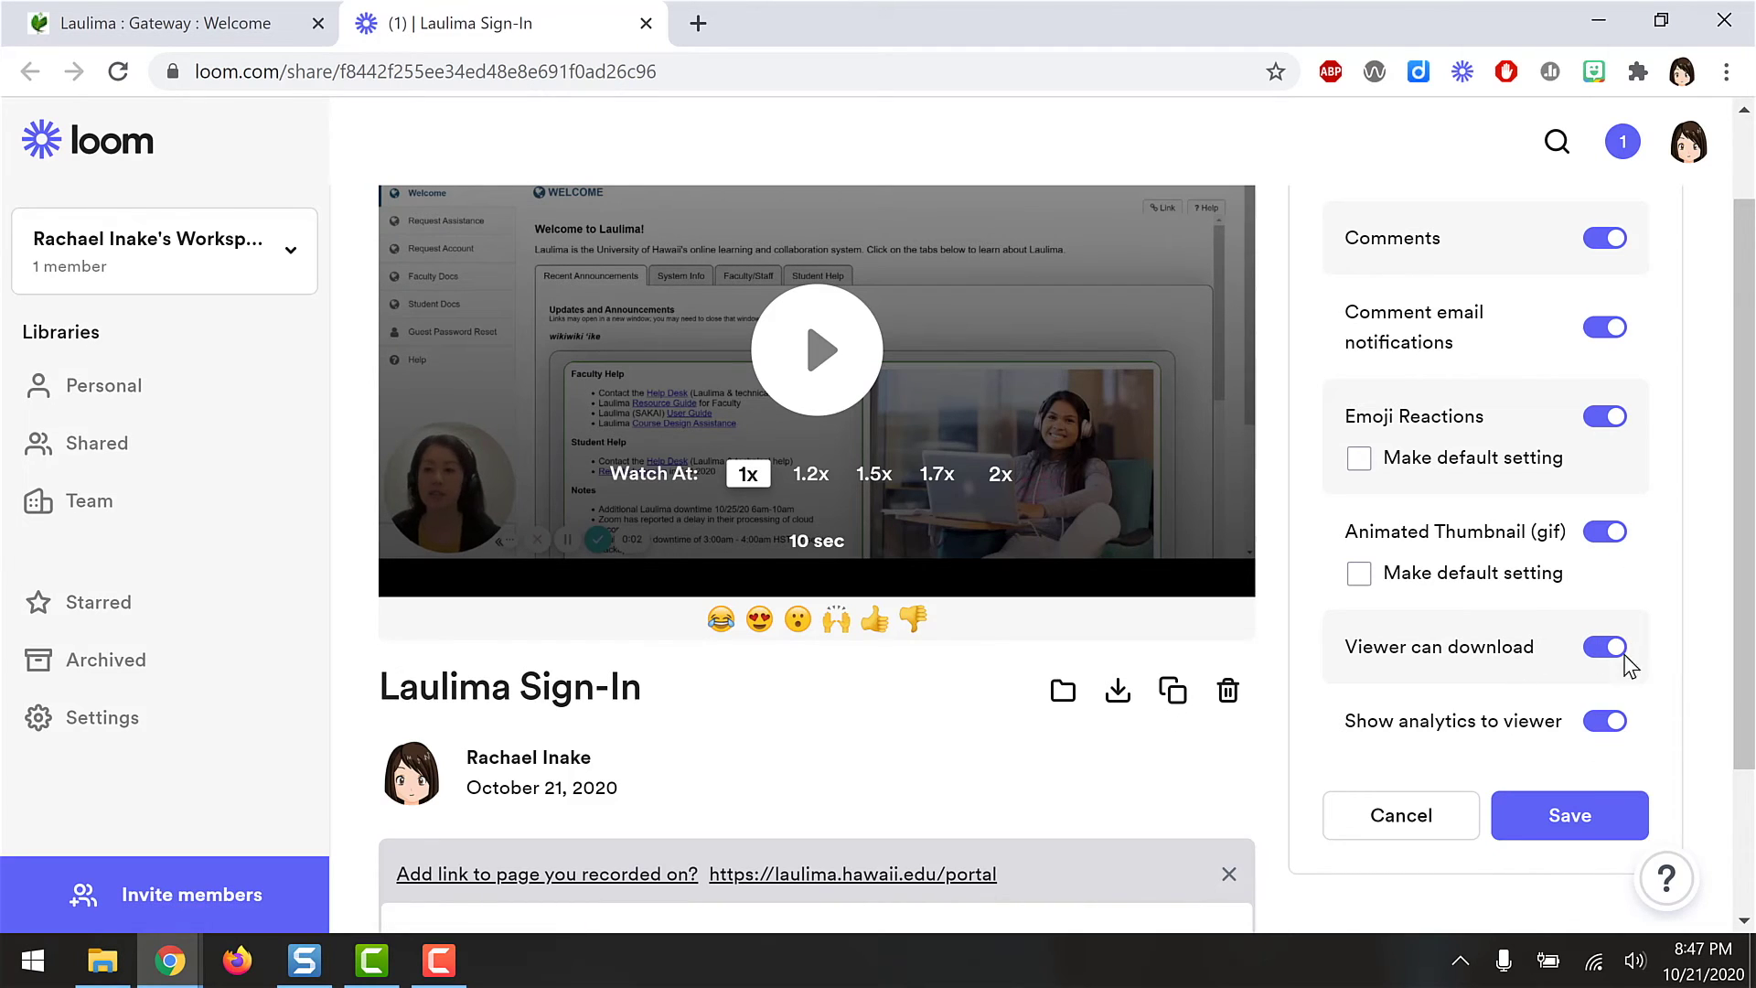
Switch off viewer analytics, viewer downloads and emoji reactions, then save.
click(1605, 722)
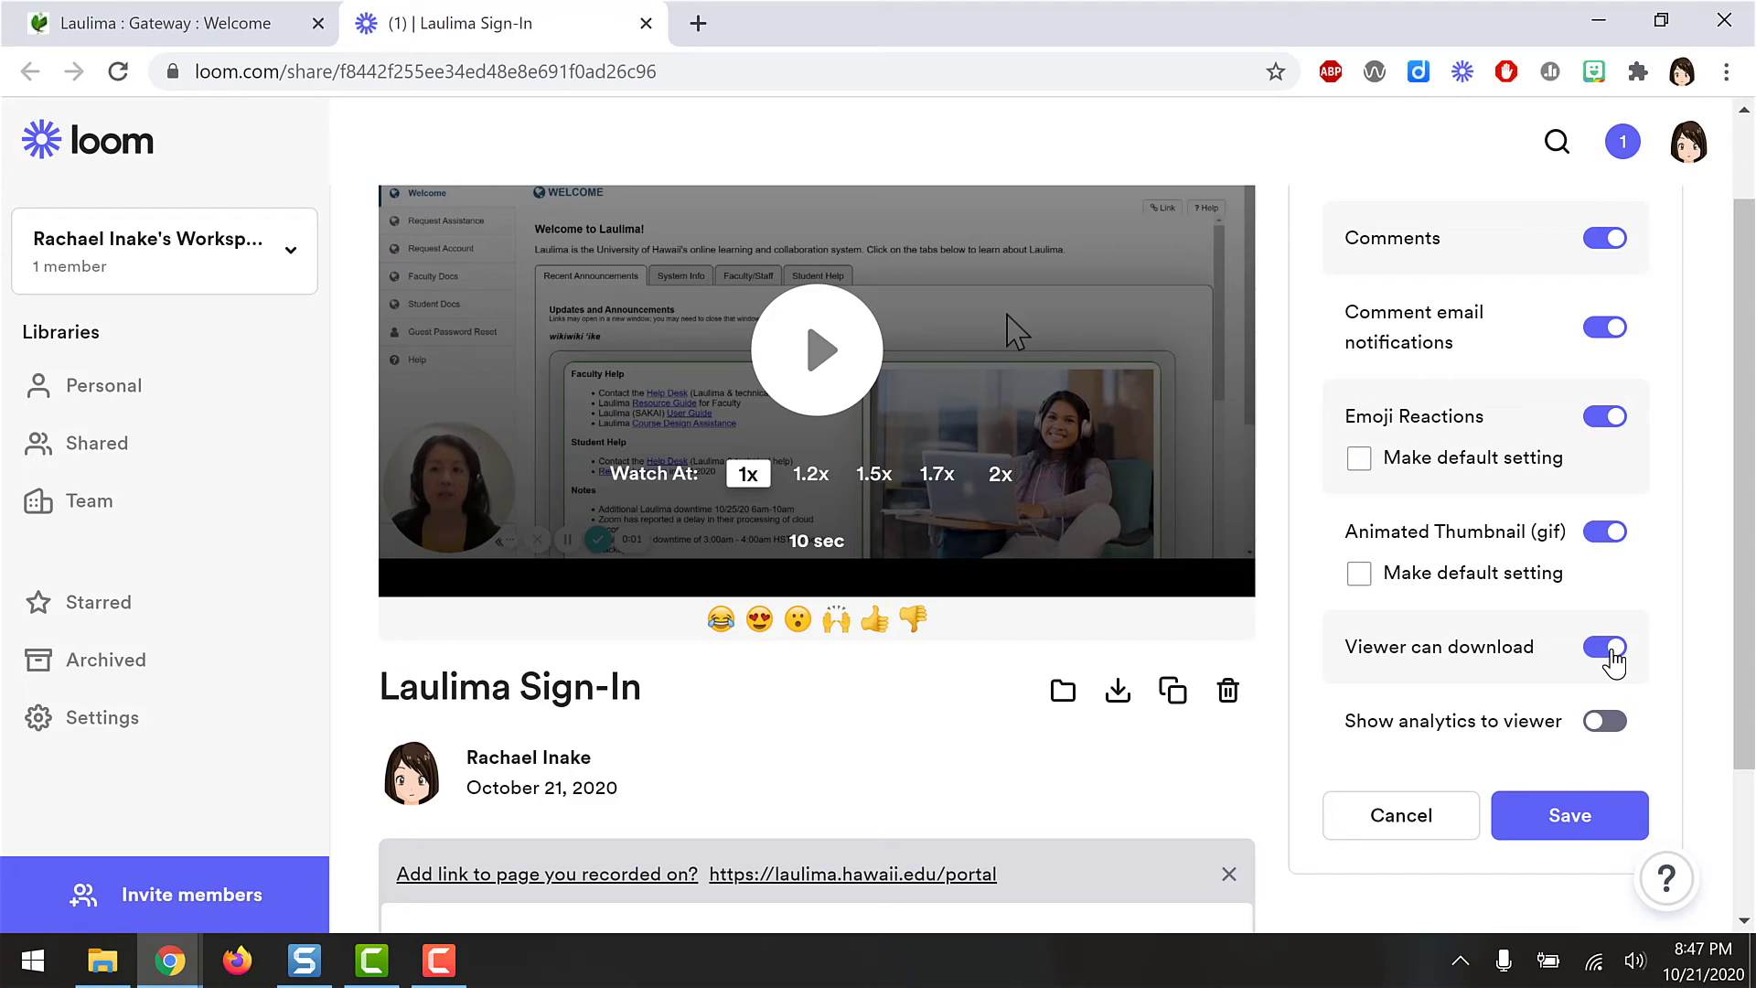
click(1609, 647)
click(1605, 417)
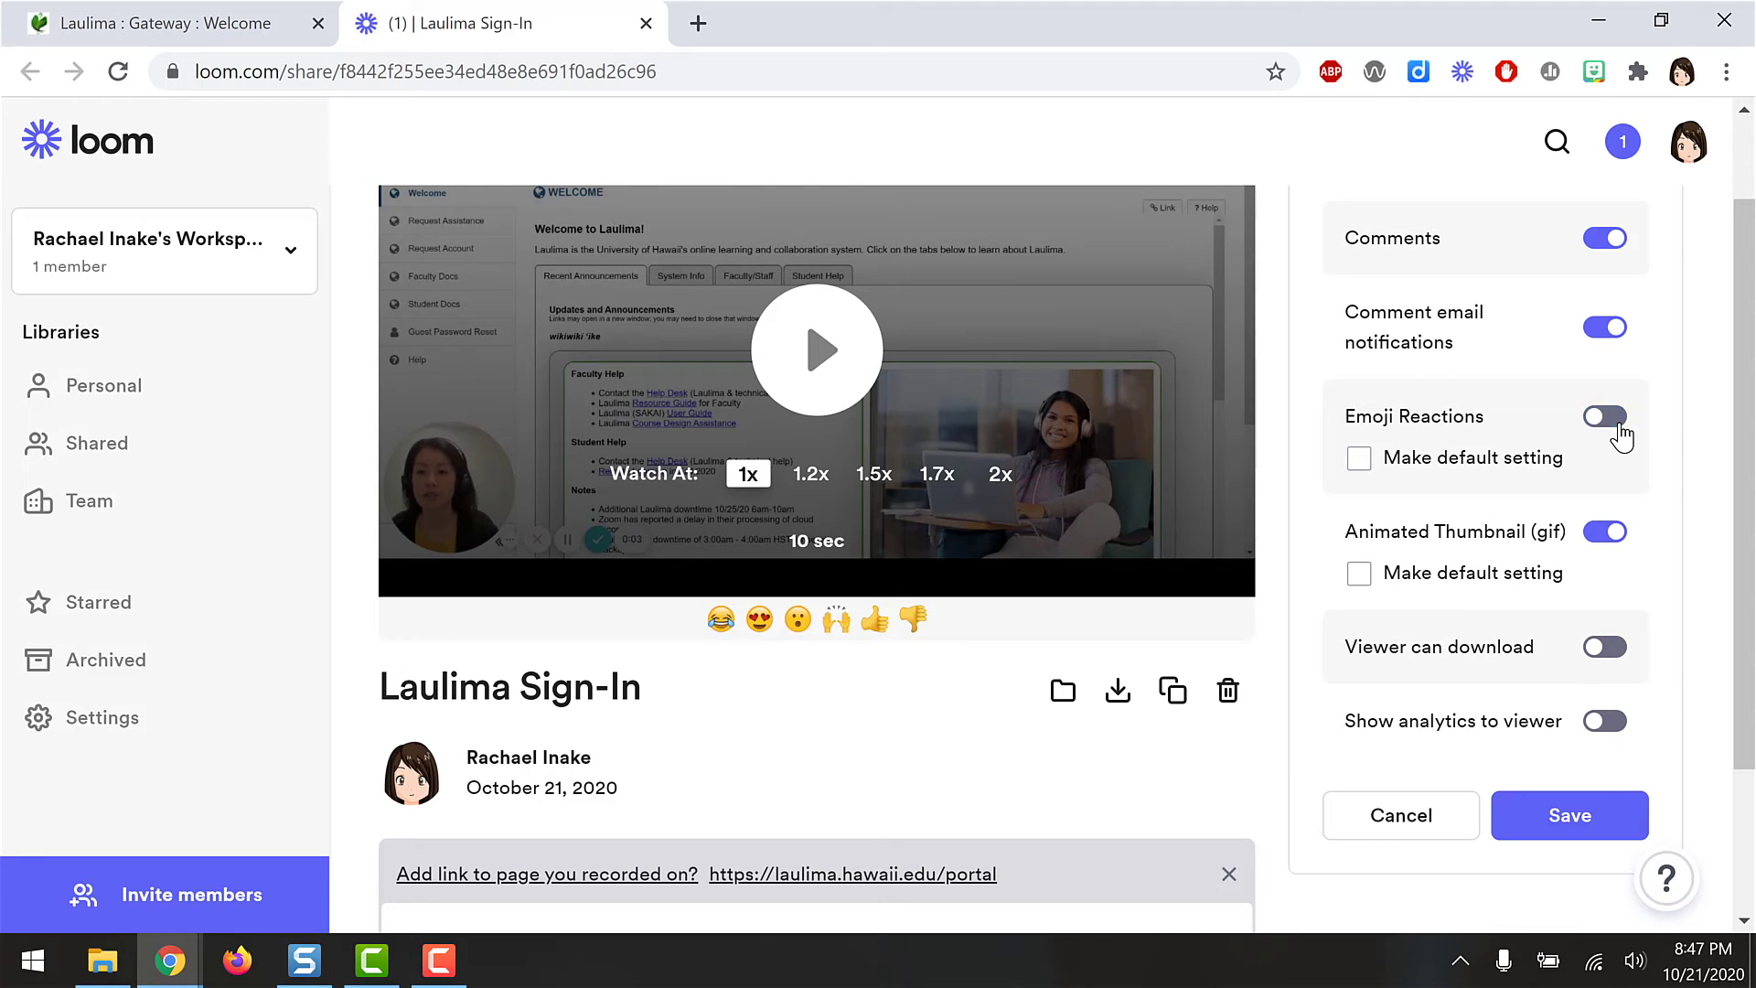
click(1560, 815)
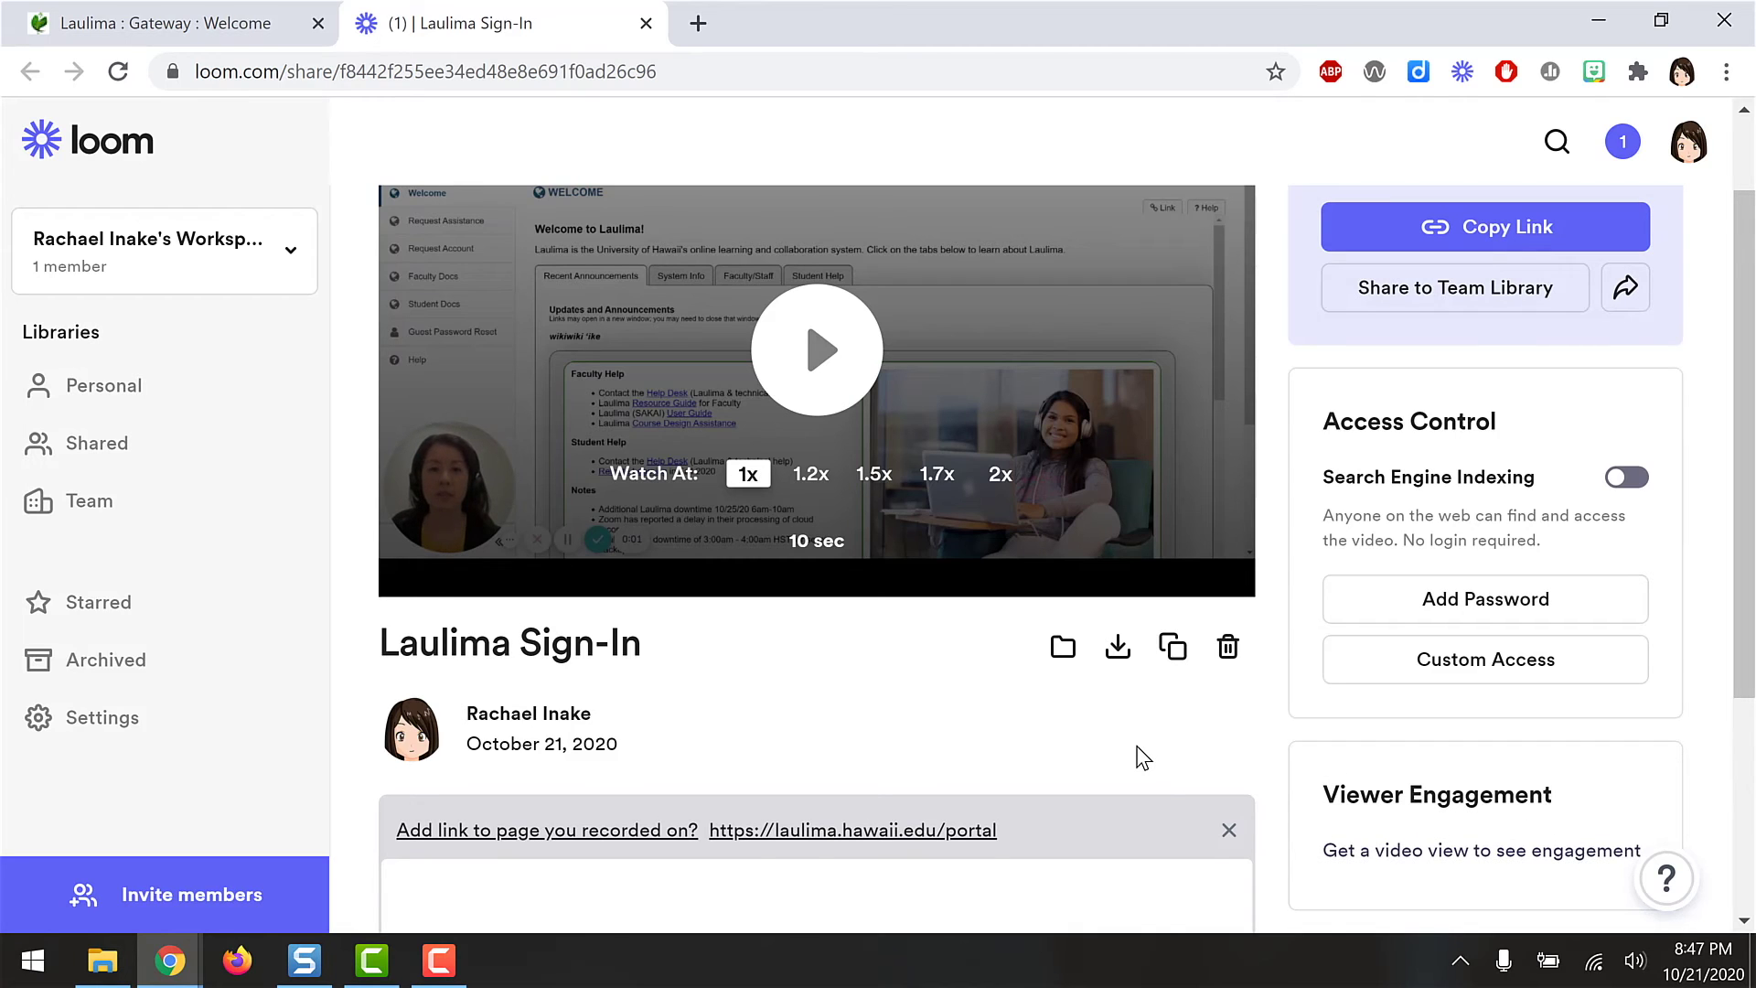
scroll(1137, 756, down, 3)
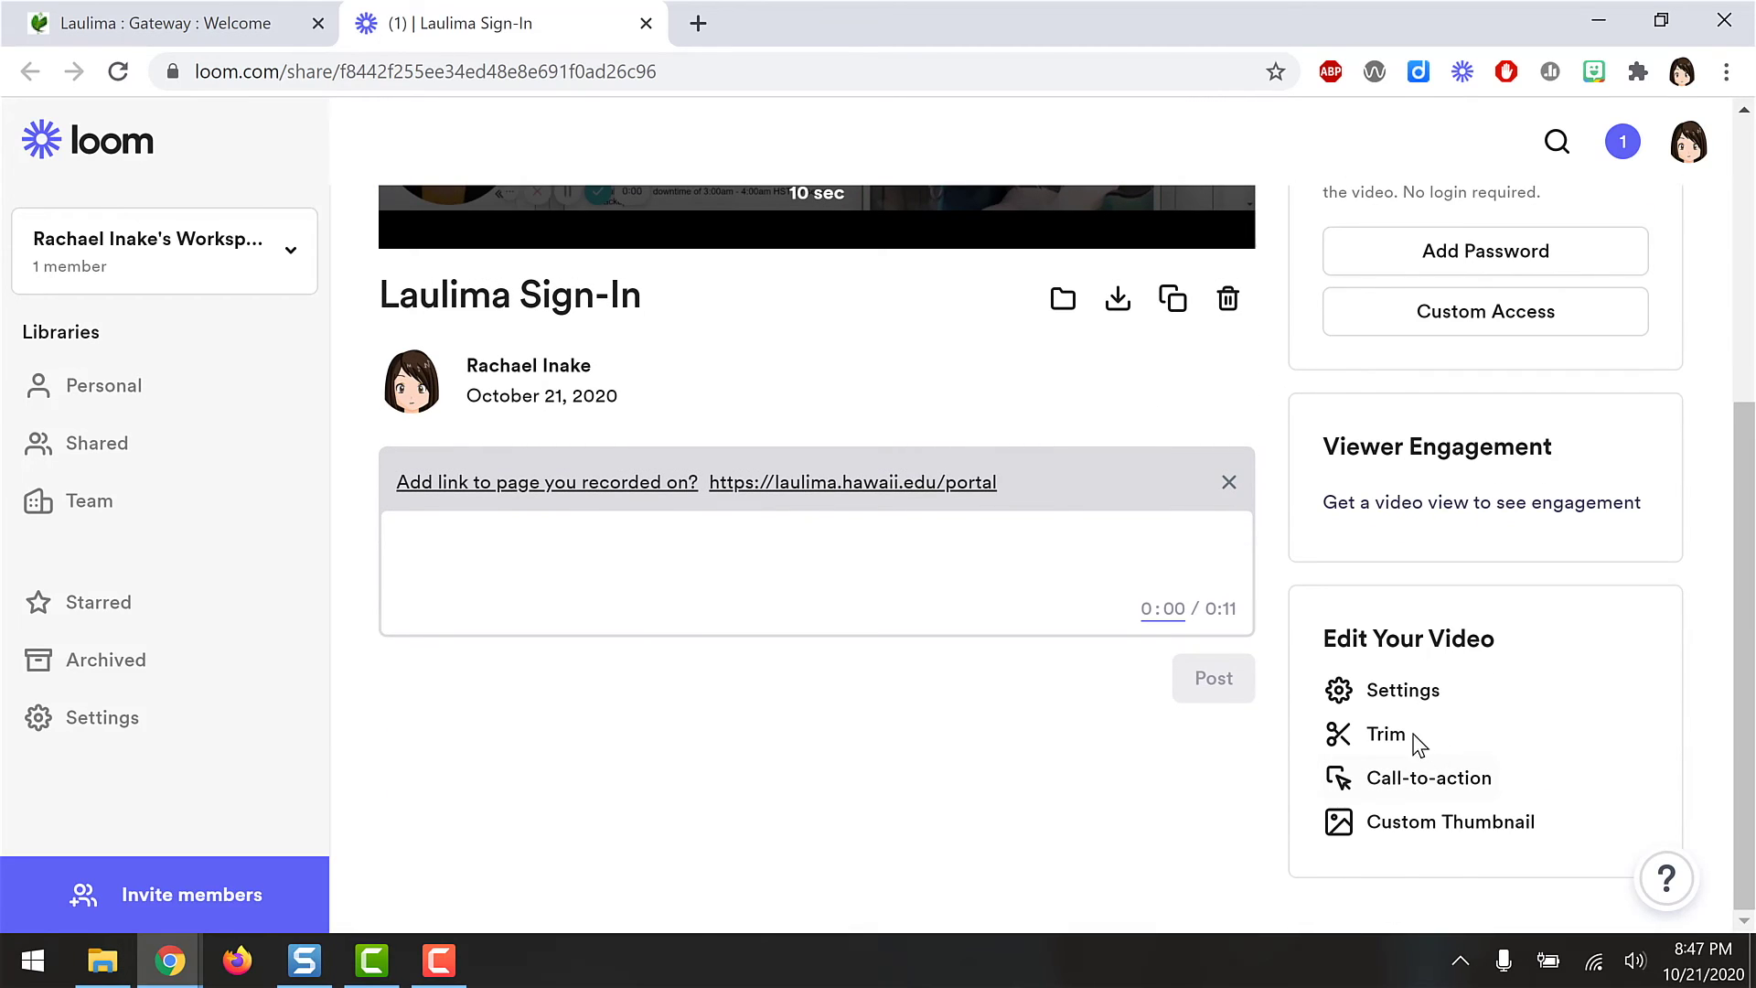
Cut 0:09.9–0:10.7 from the end of the video and publish the trimmed version.
click(1384, 741)
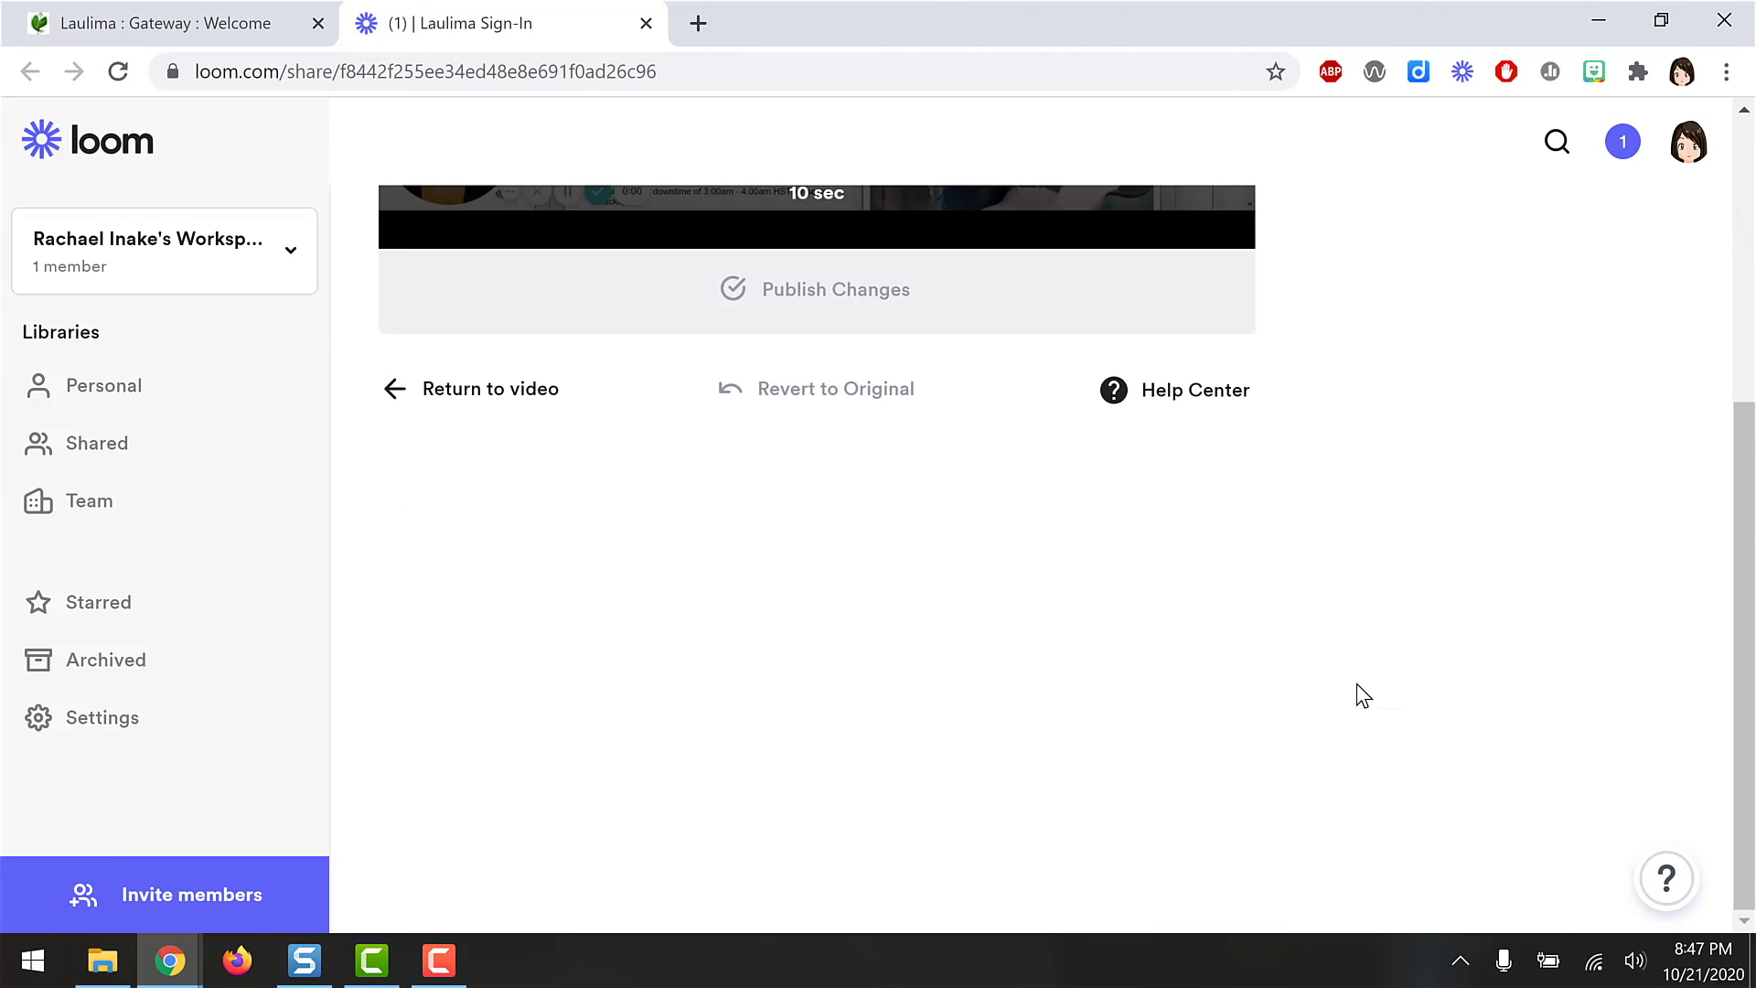
scroll(1314, 397, up, 5)
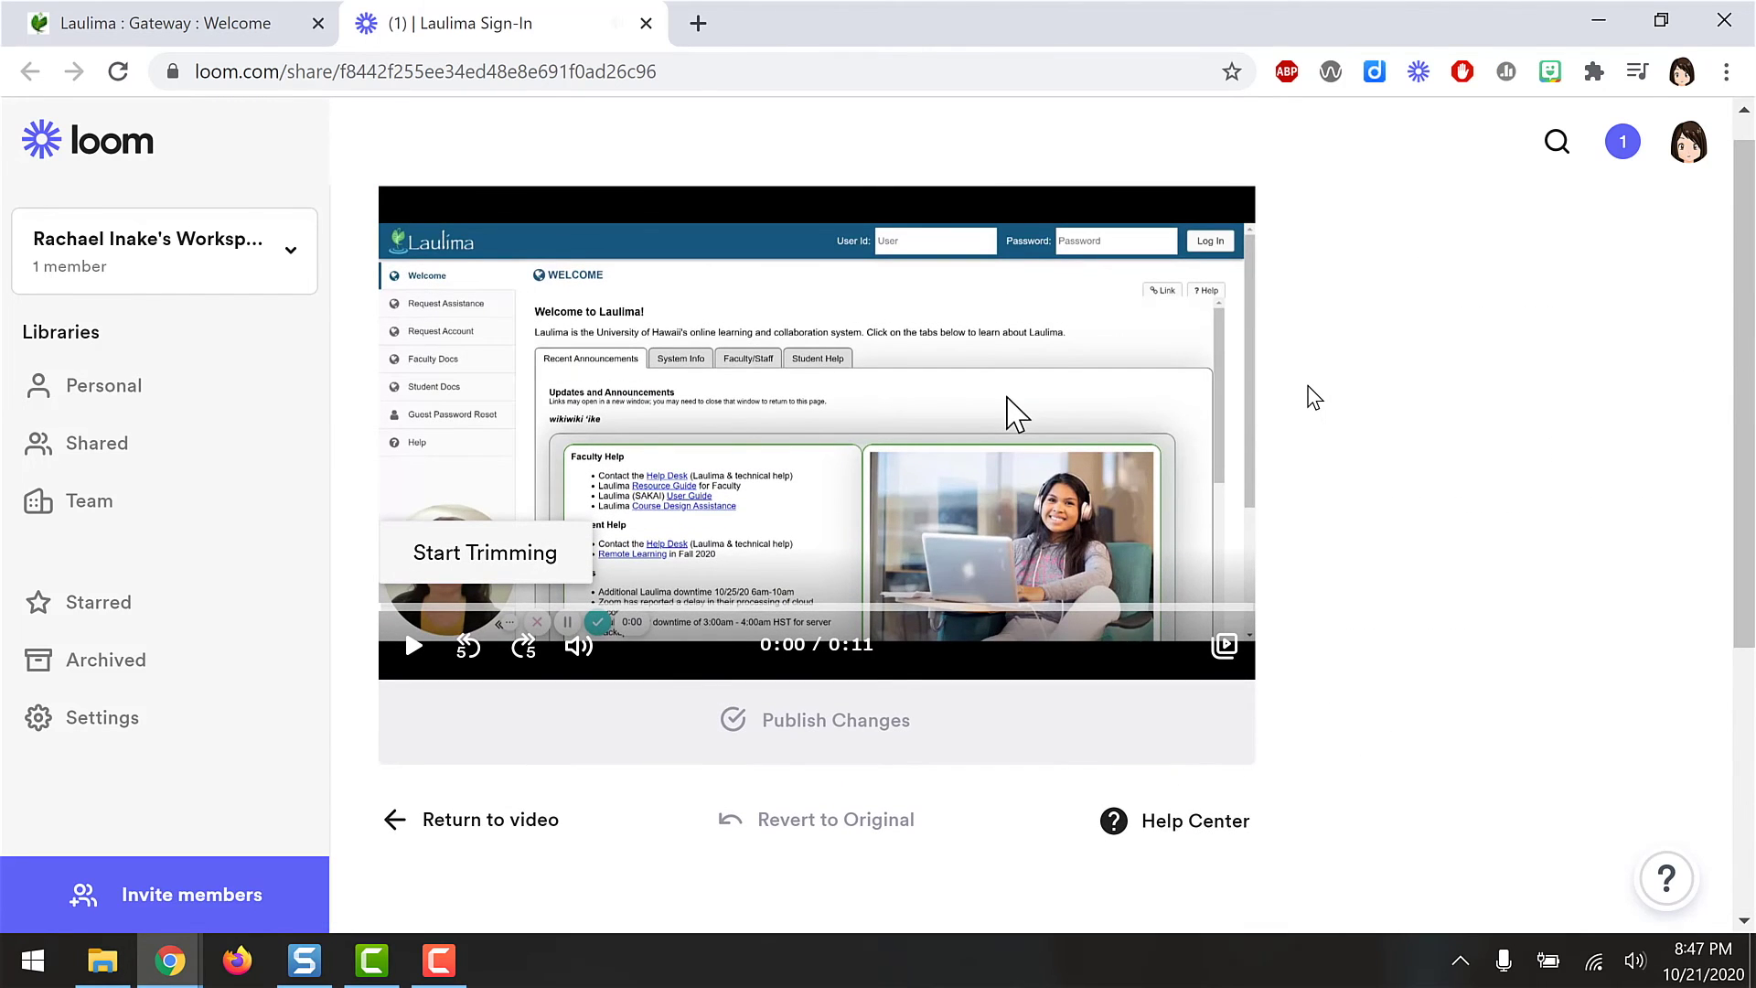
click(472, 577)
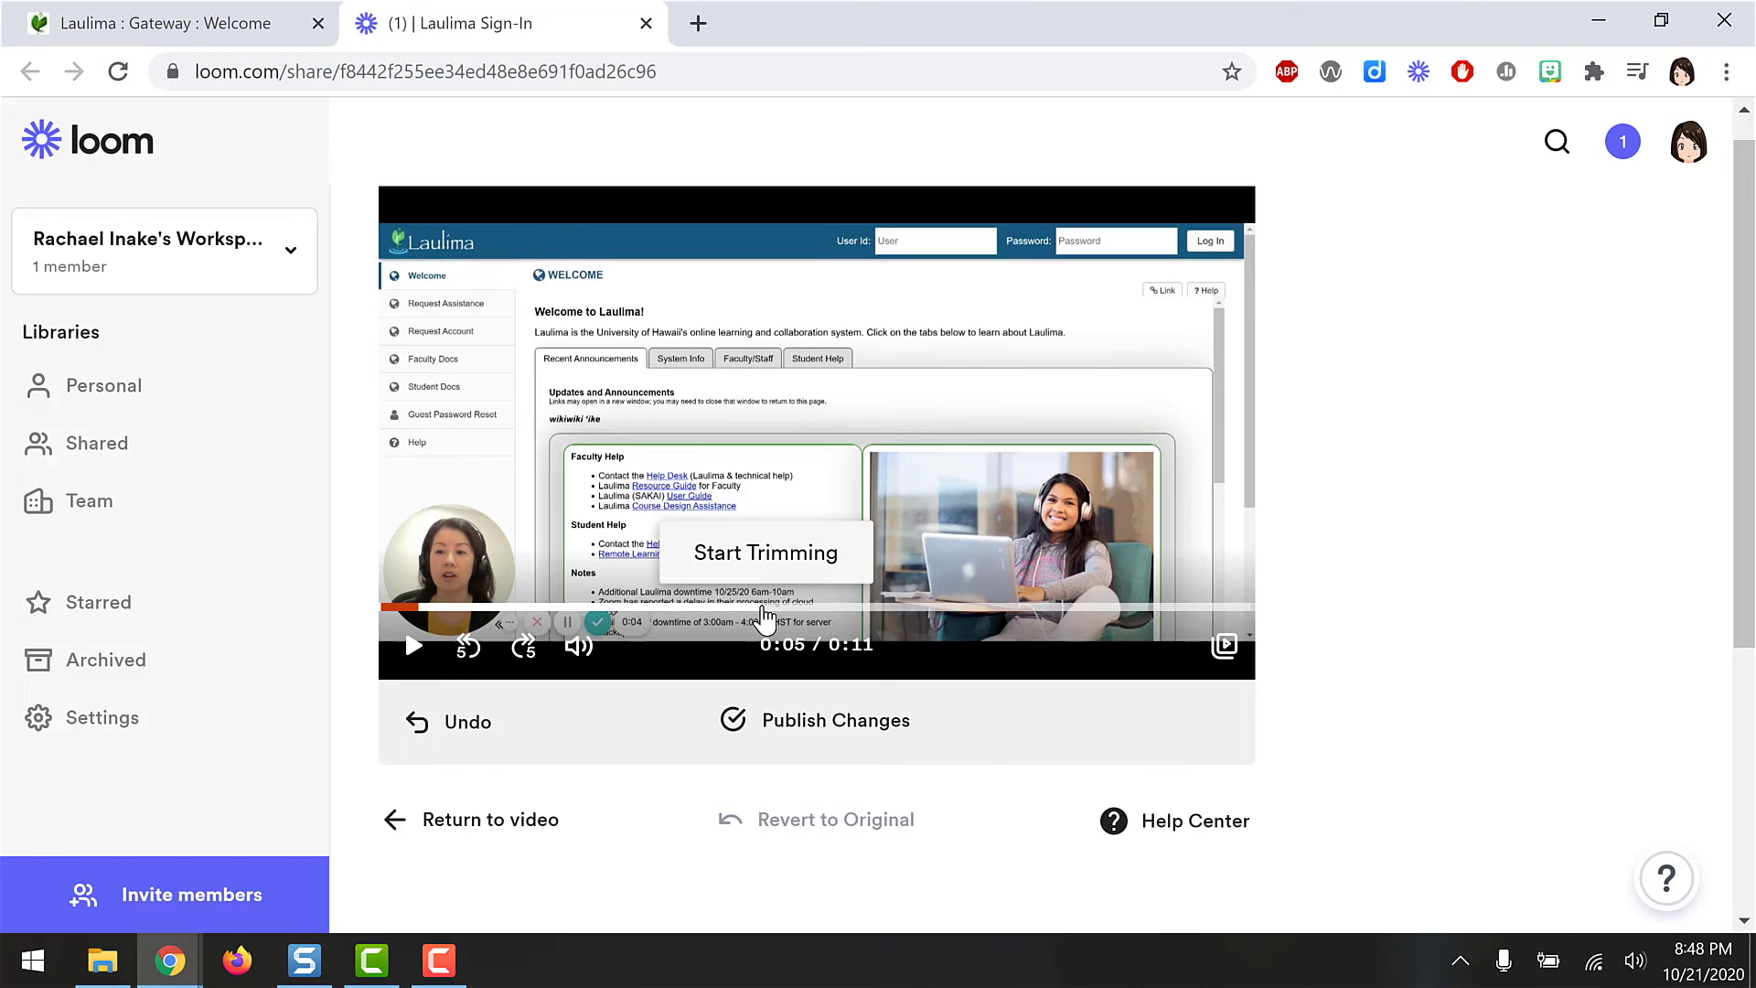
click(821, 607)
click(1196, 607)
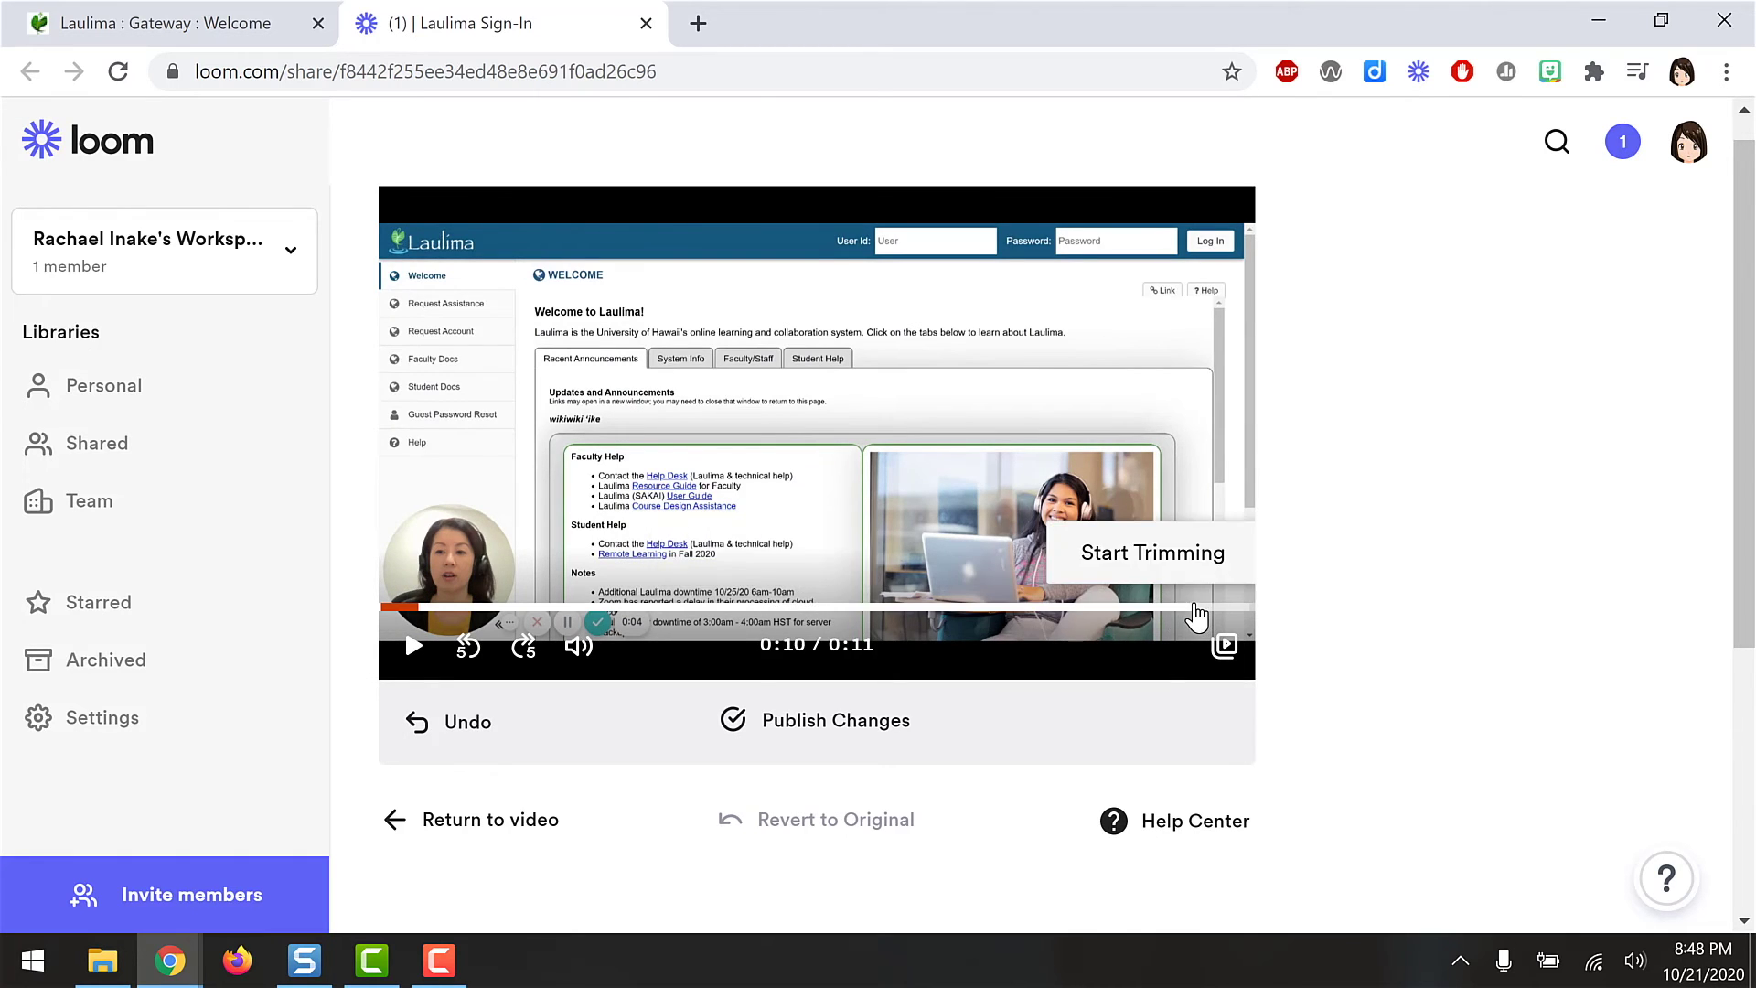
click(1172, 555)
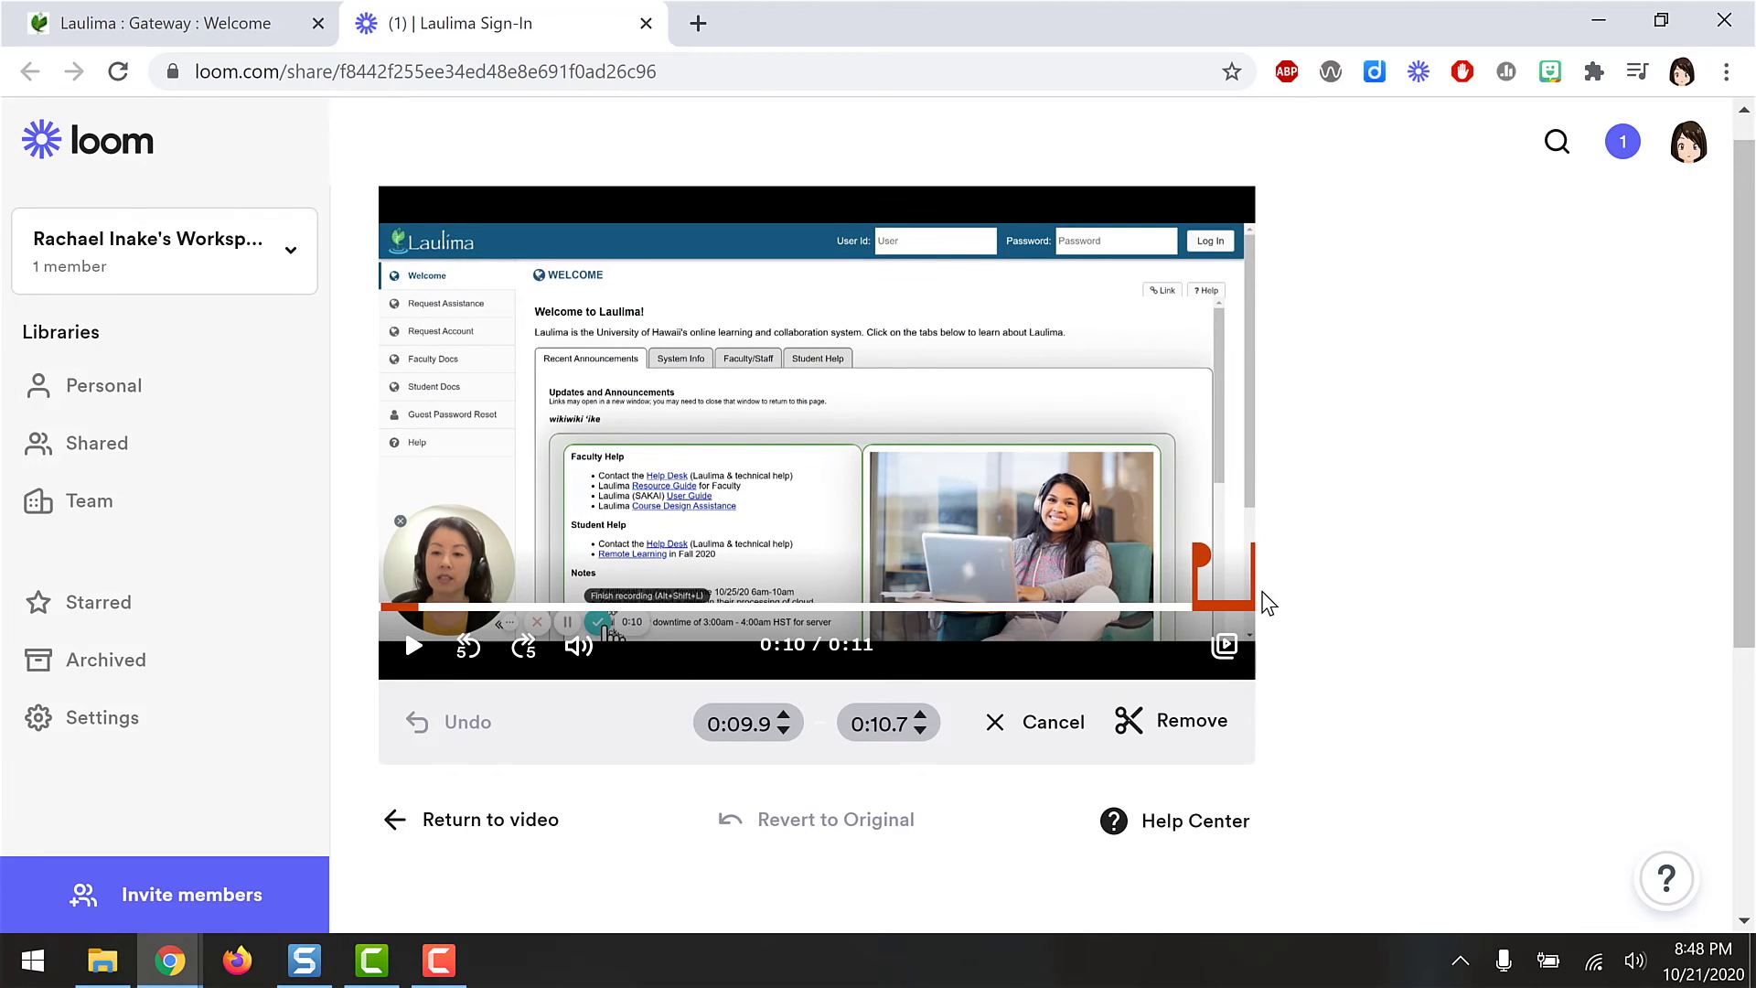
click(1191, 723)
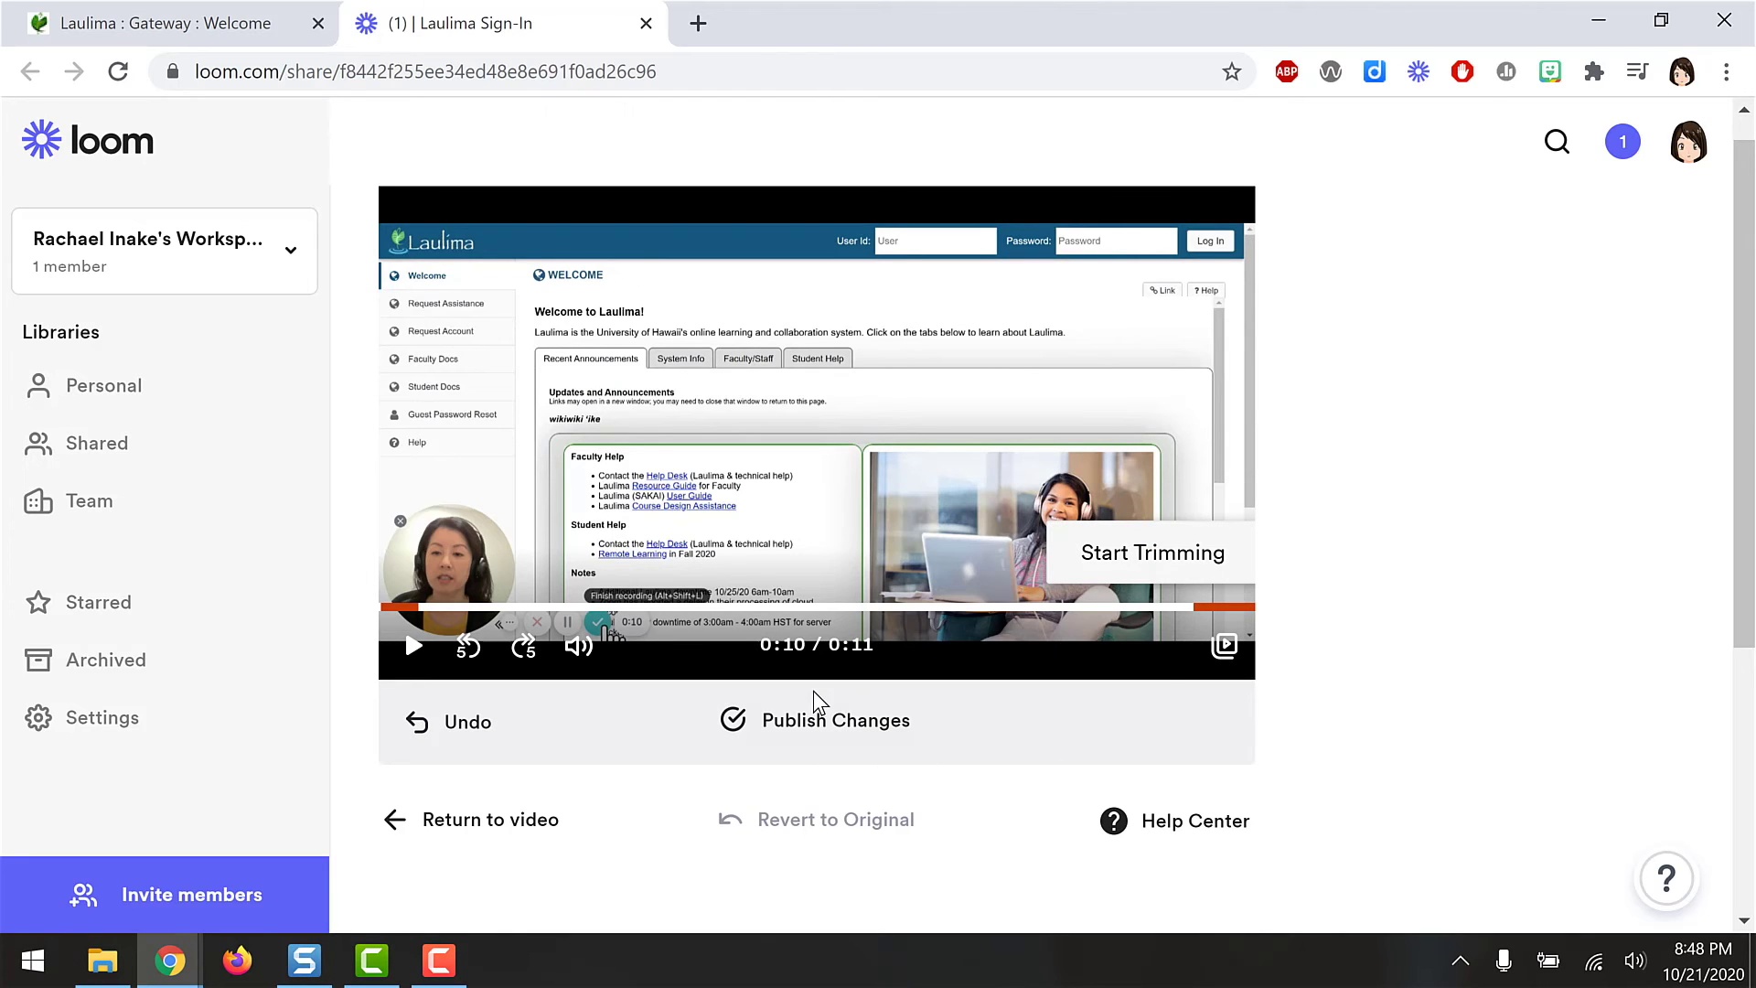
click(825, 732)
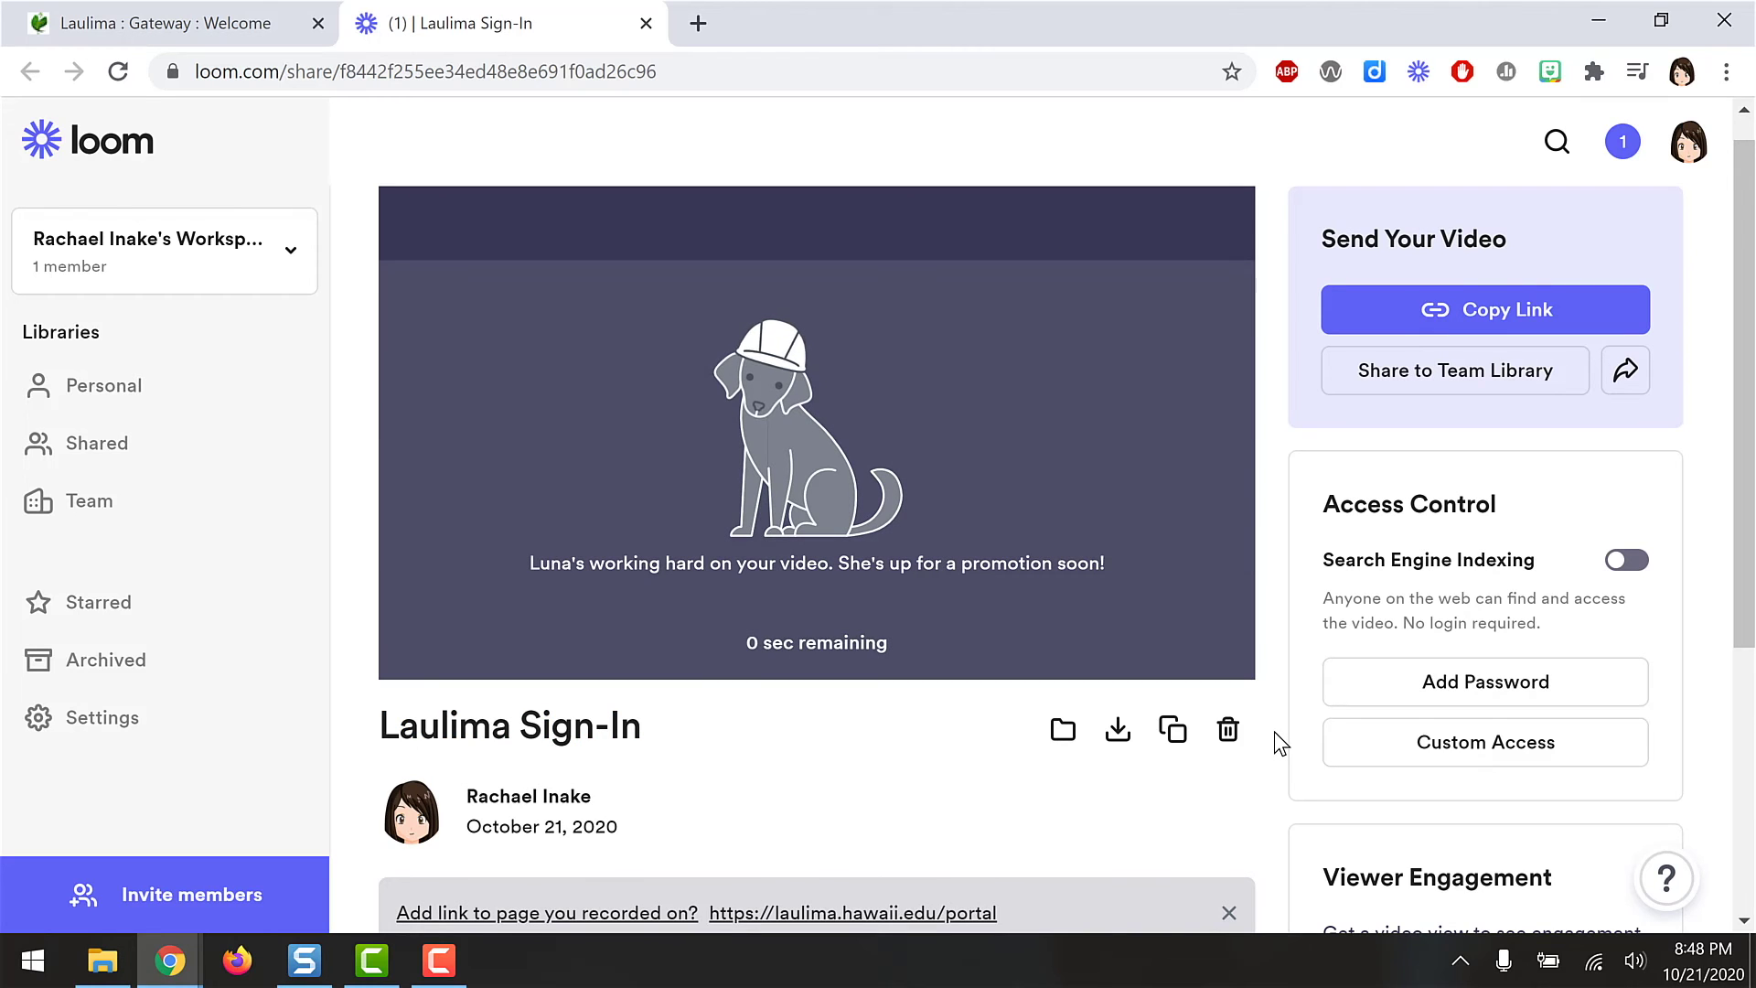
Save a 'Go to worksheet' call-to-action button linking to google.com.
scroll(1278, 743, down, 1)
scroll(1279, 743, down, 2)
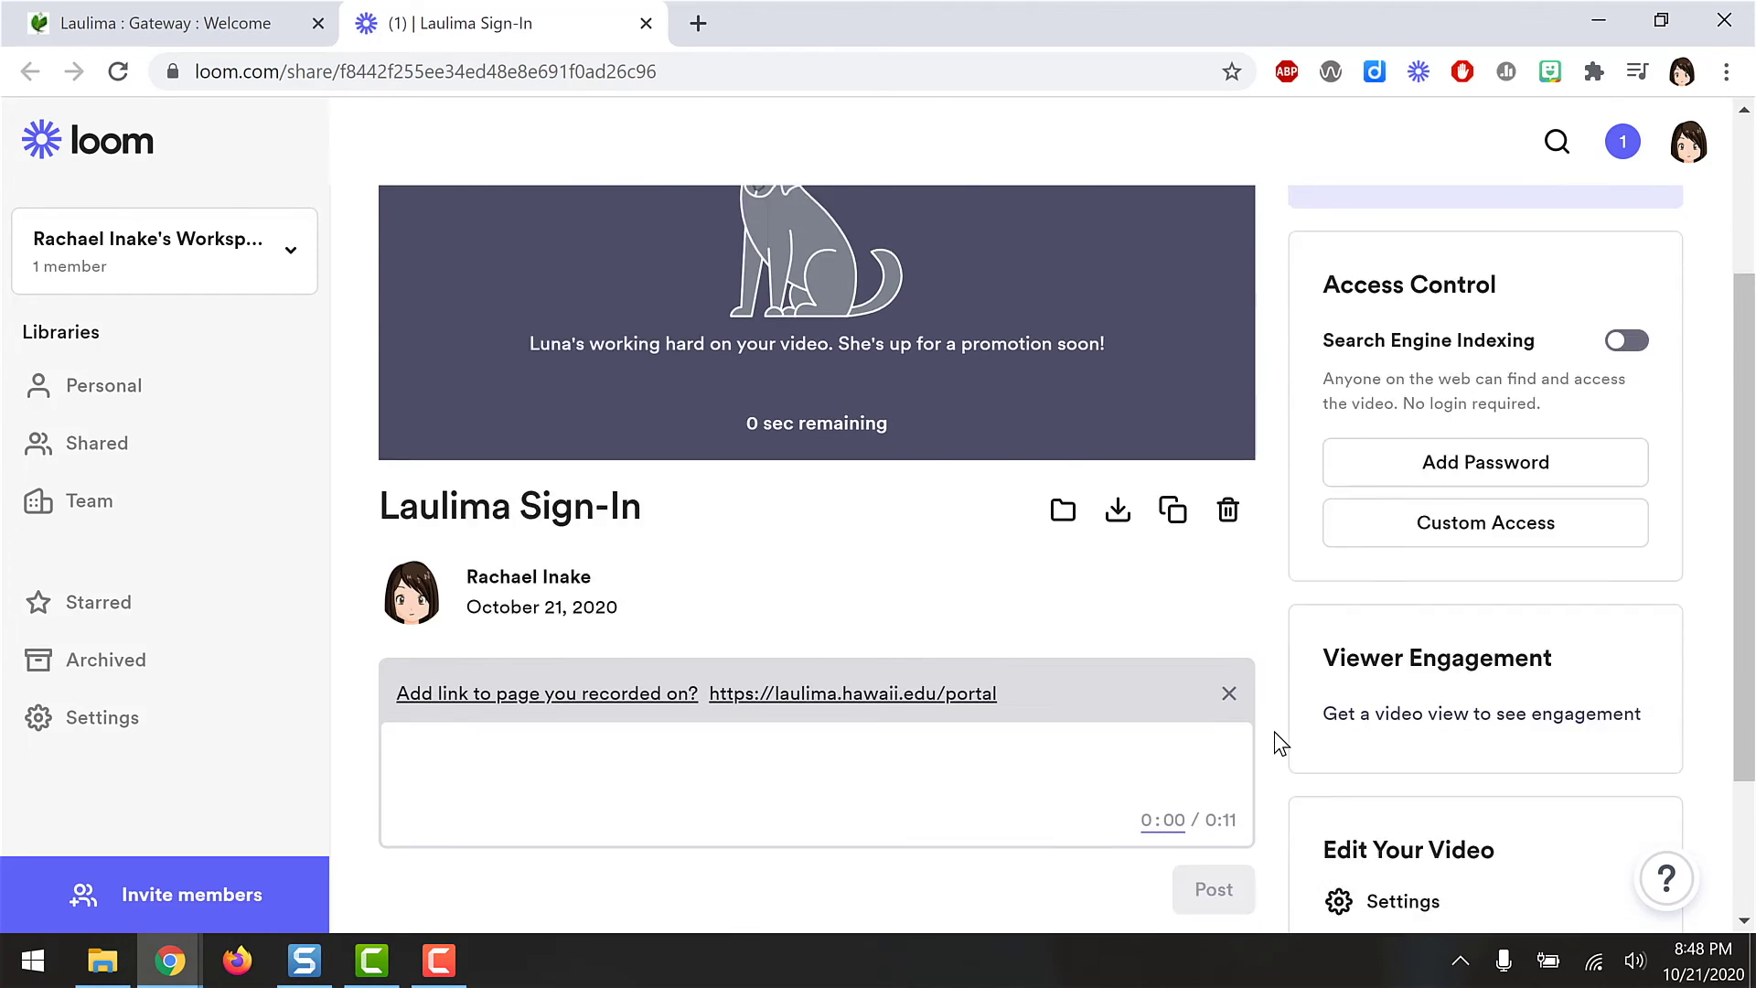
scroll(1277, 739, down, 2)
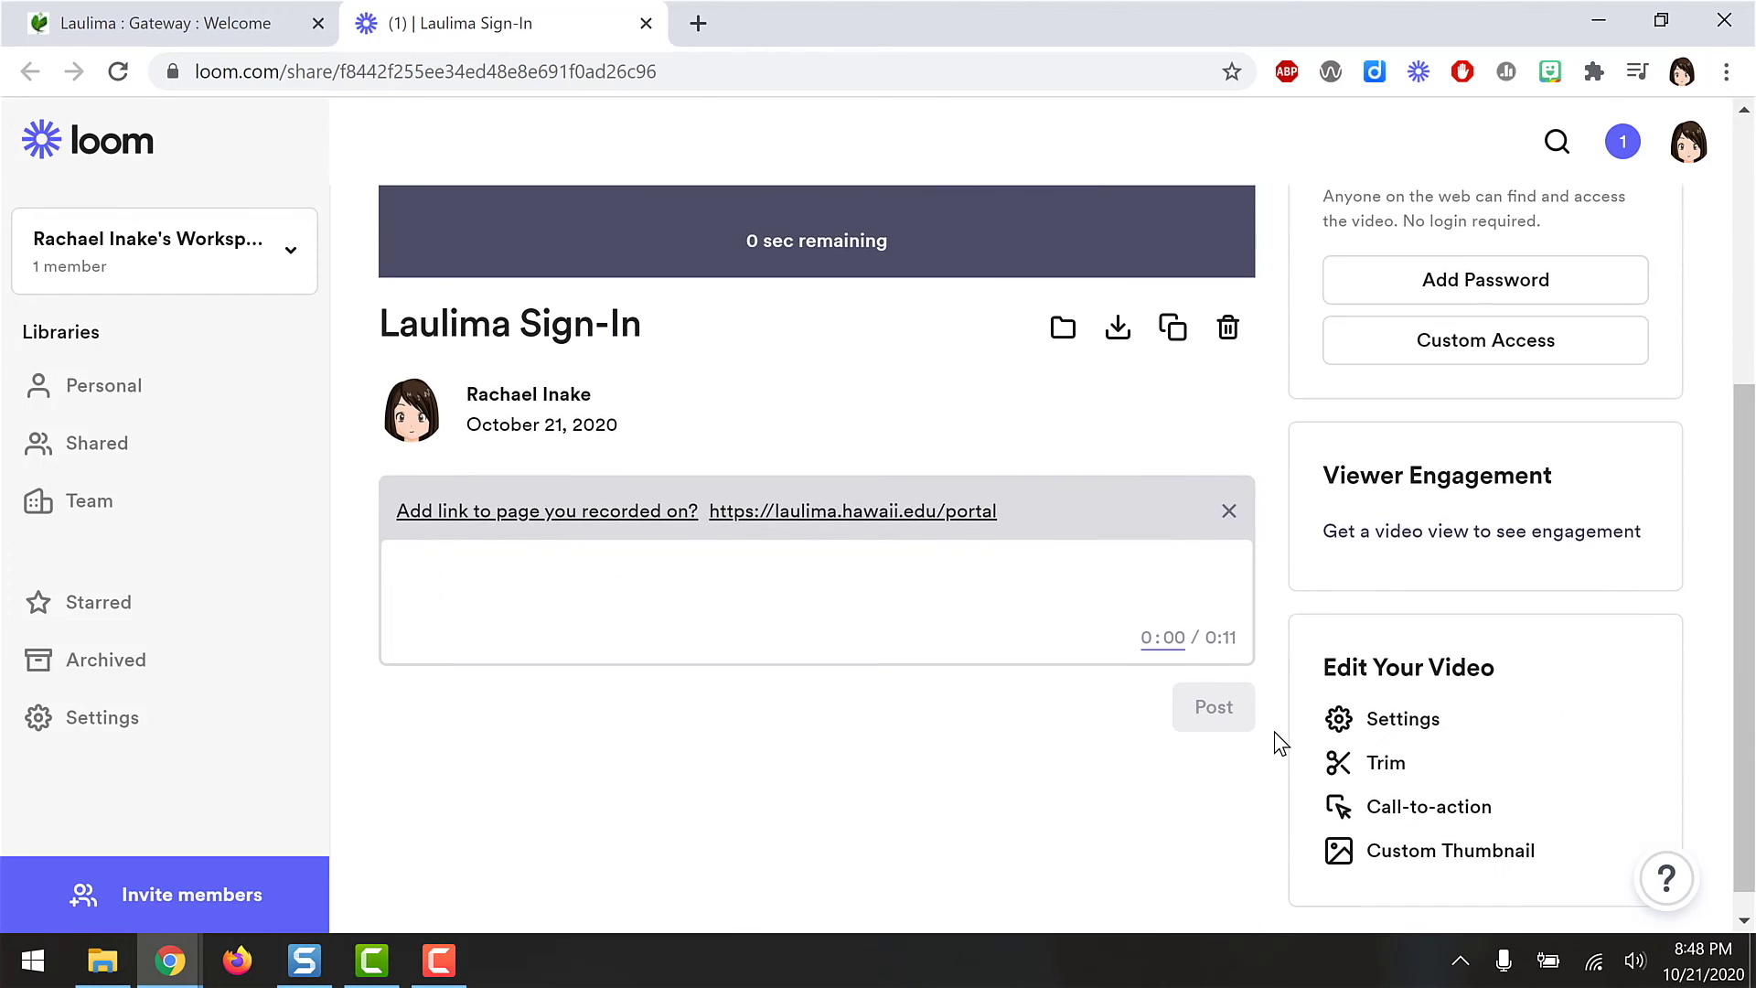
click(1461, 813)
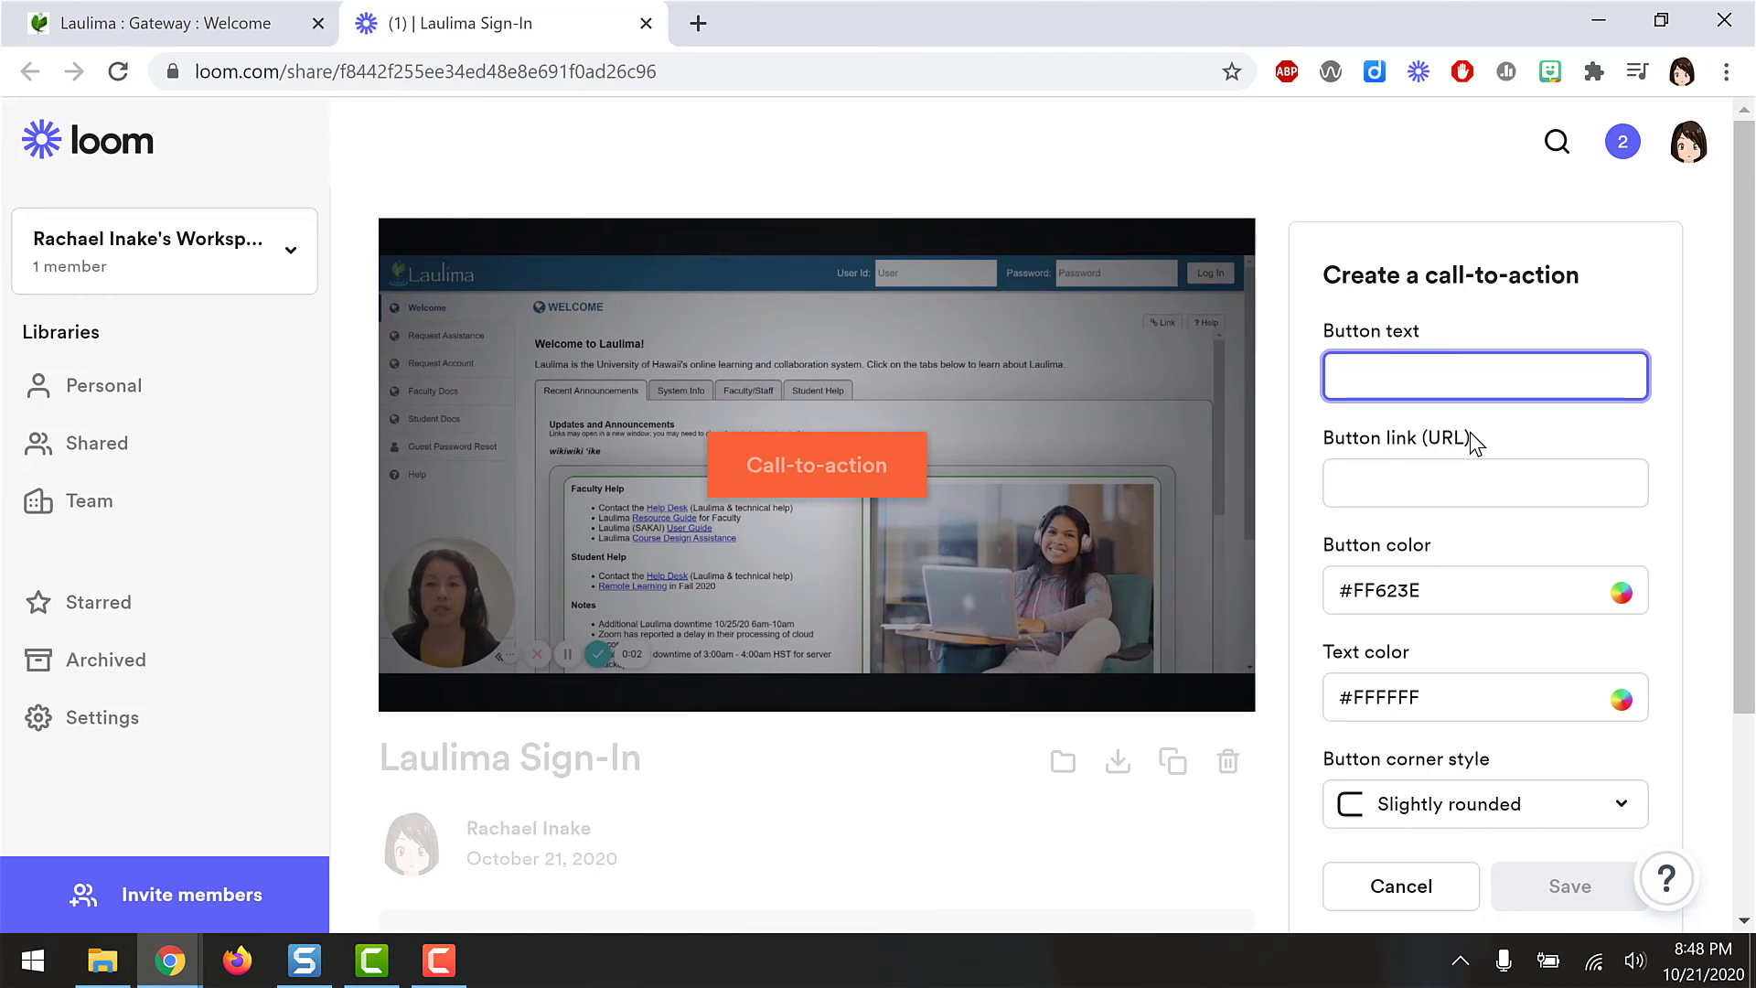
text(G)
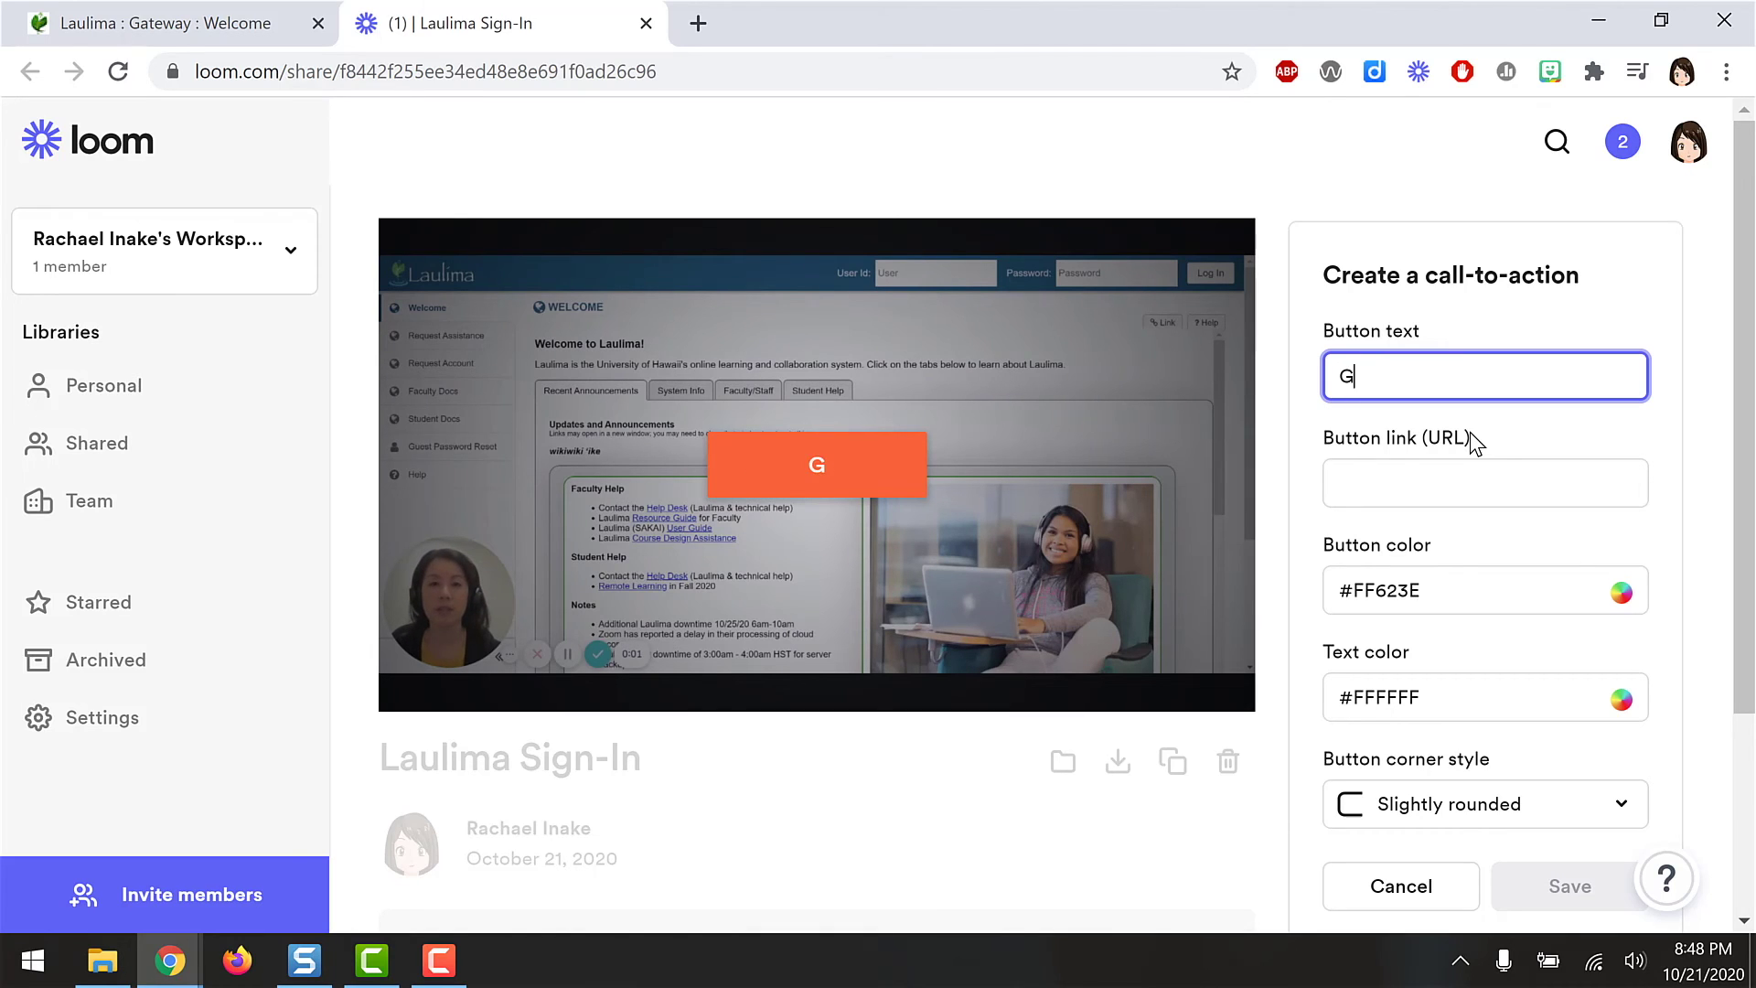
text(o to works)
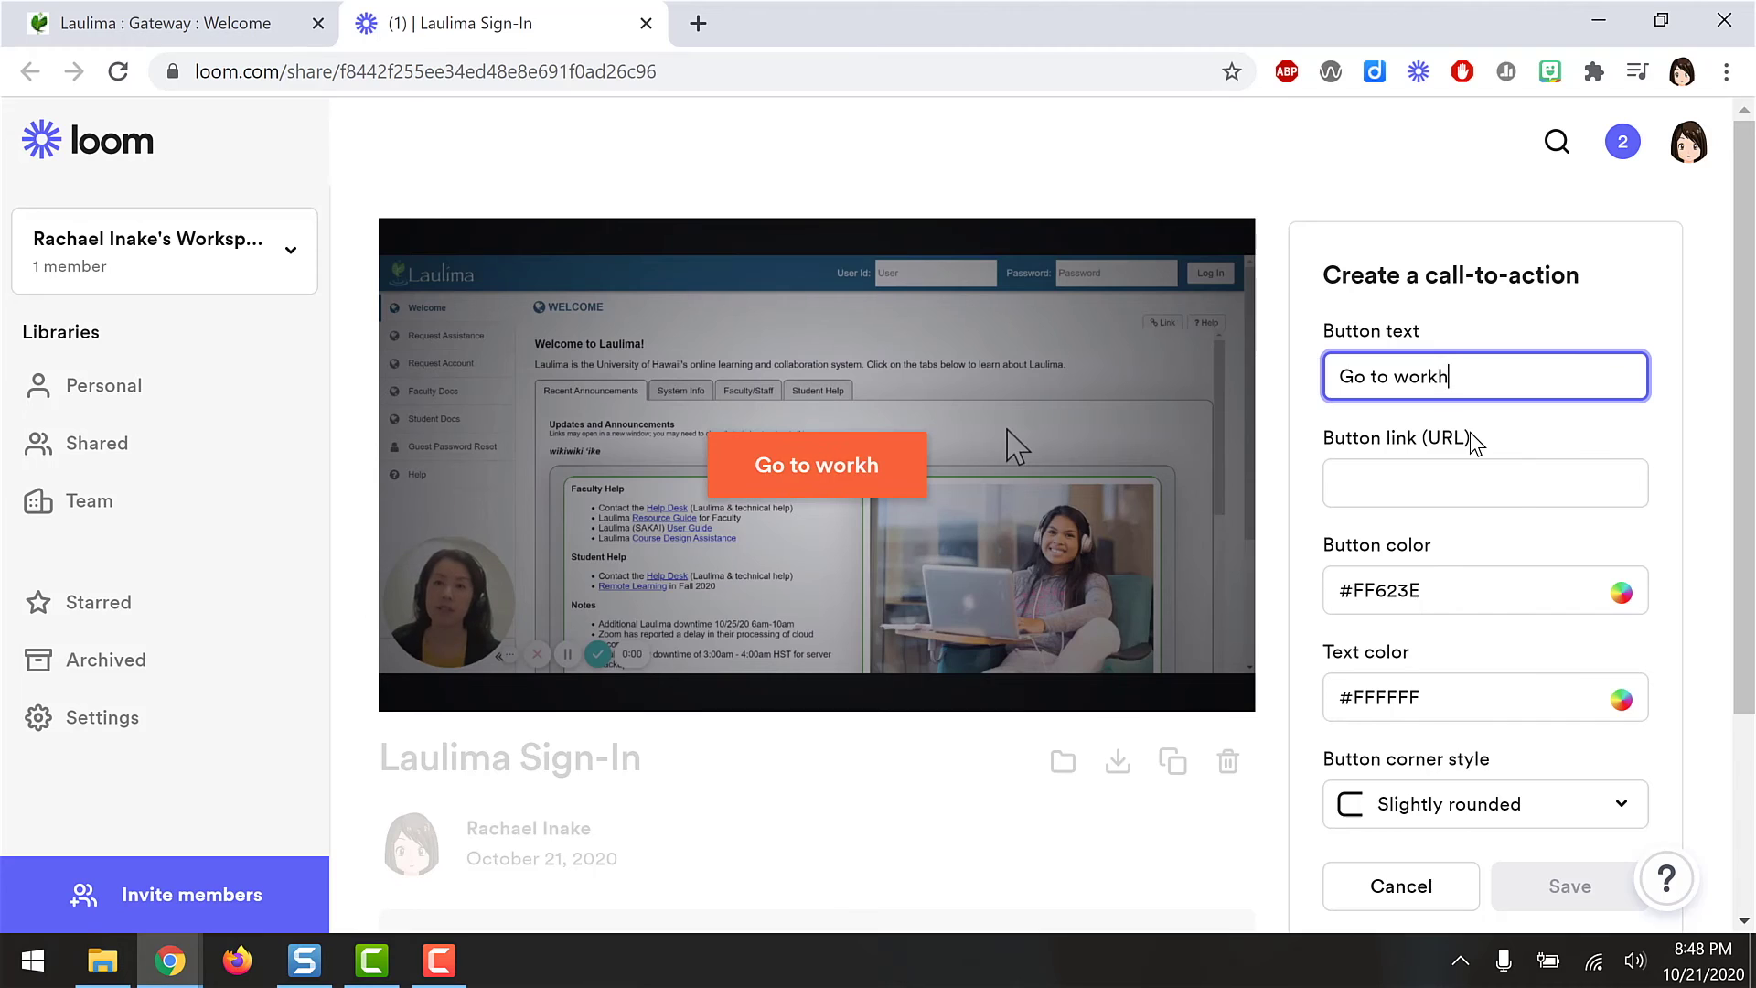
text(heet)
key(Tab)
text(google.com)
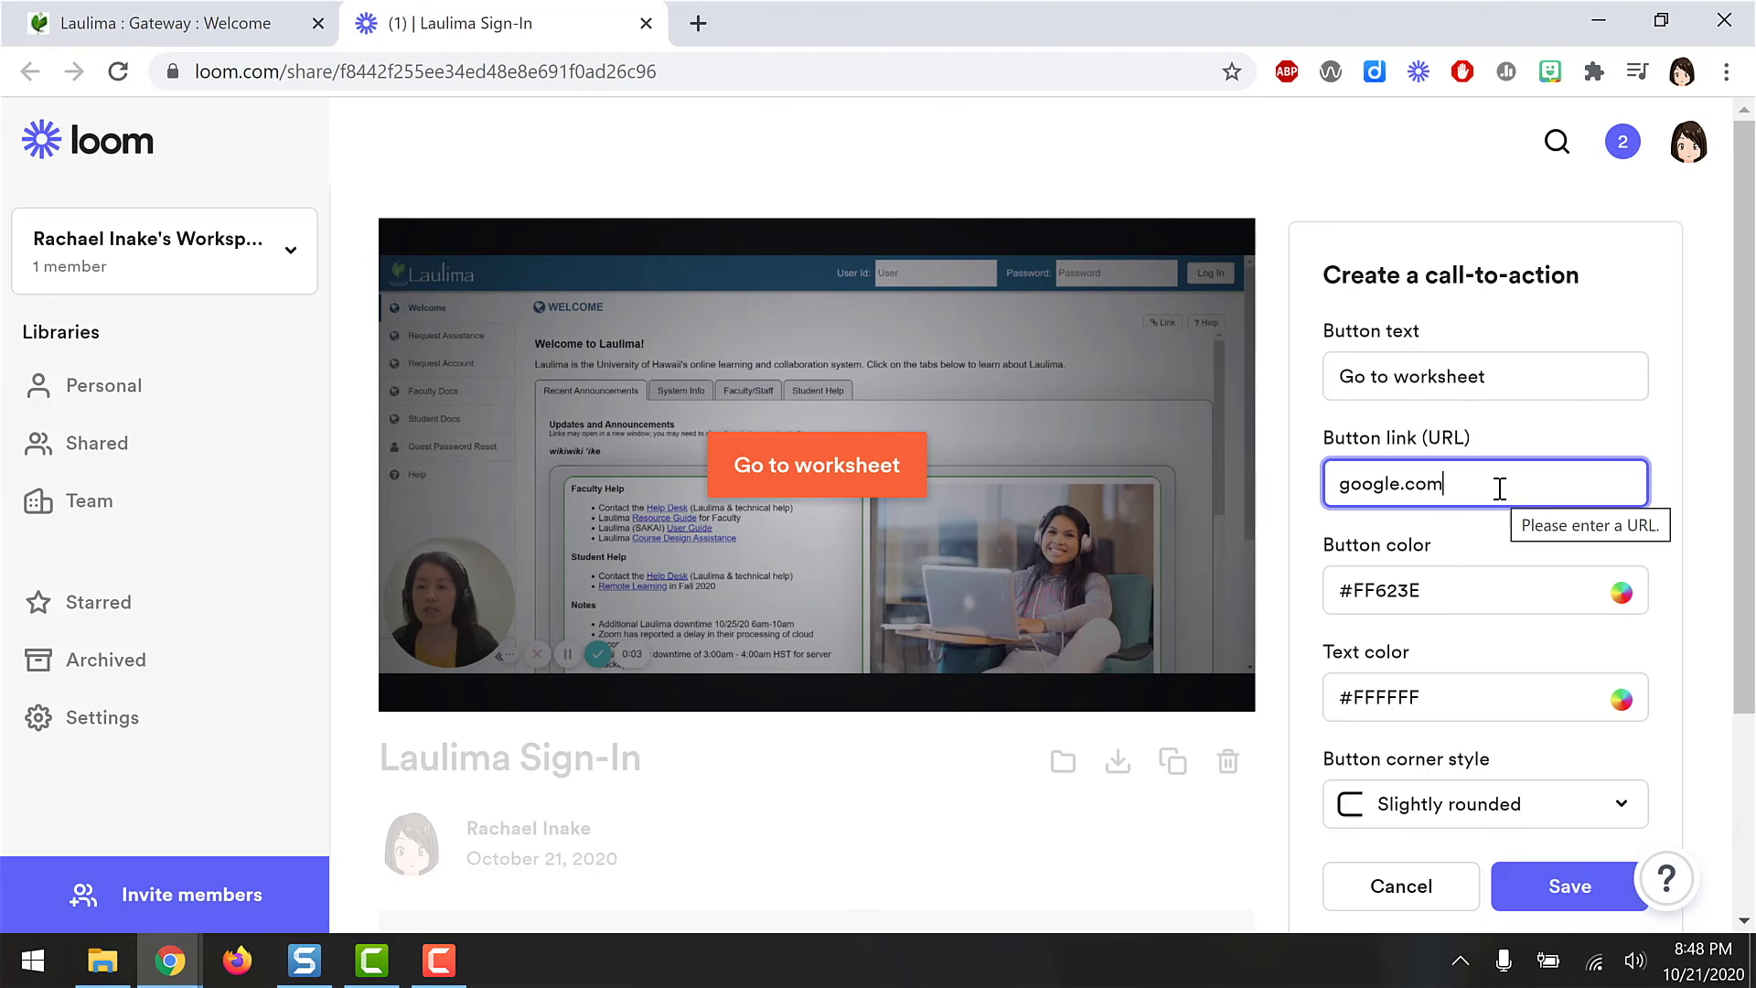
click(1560, 885)
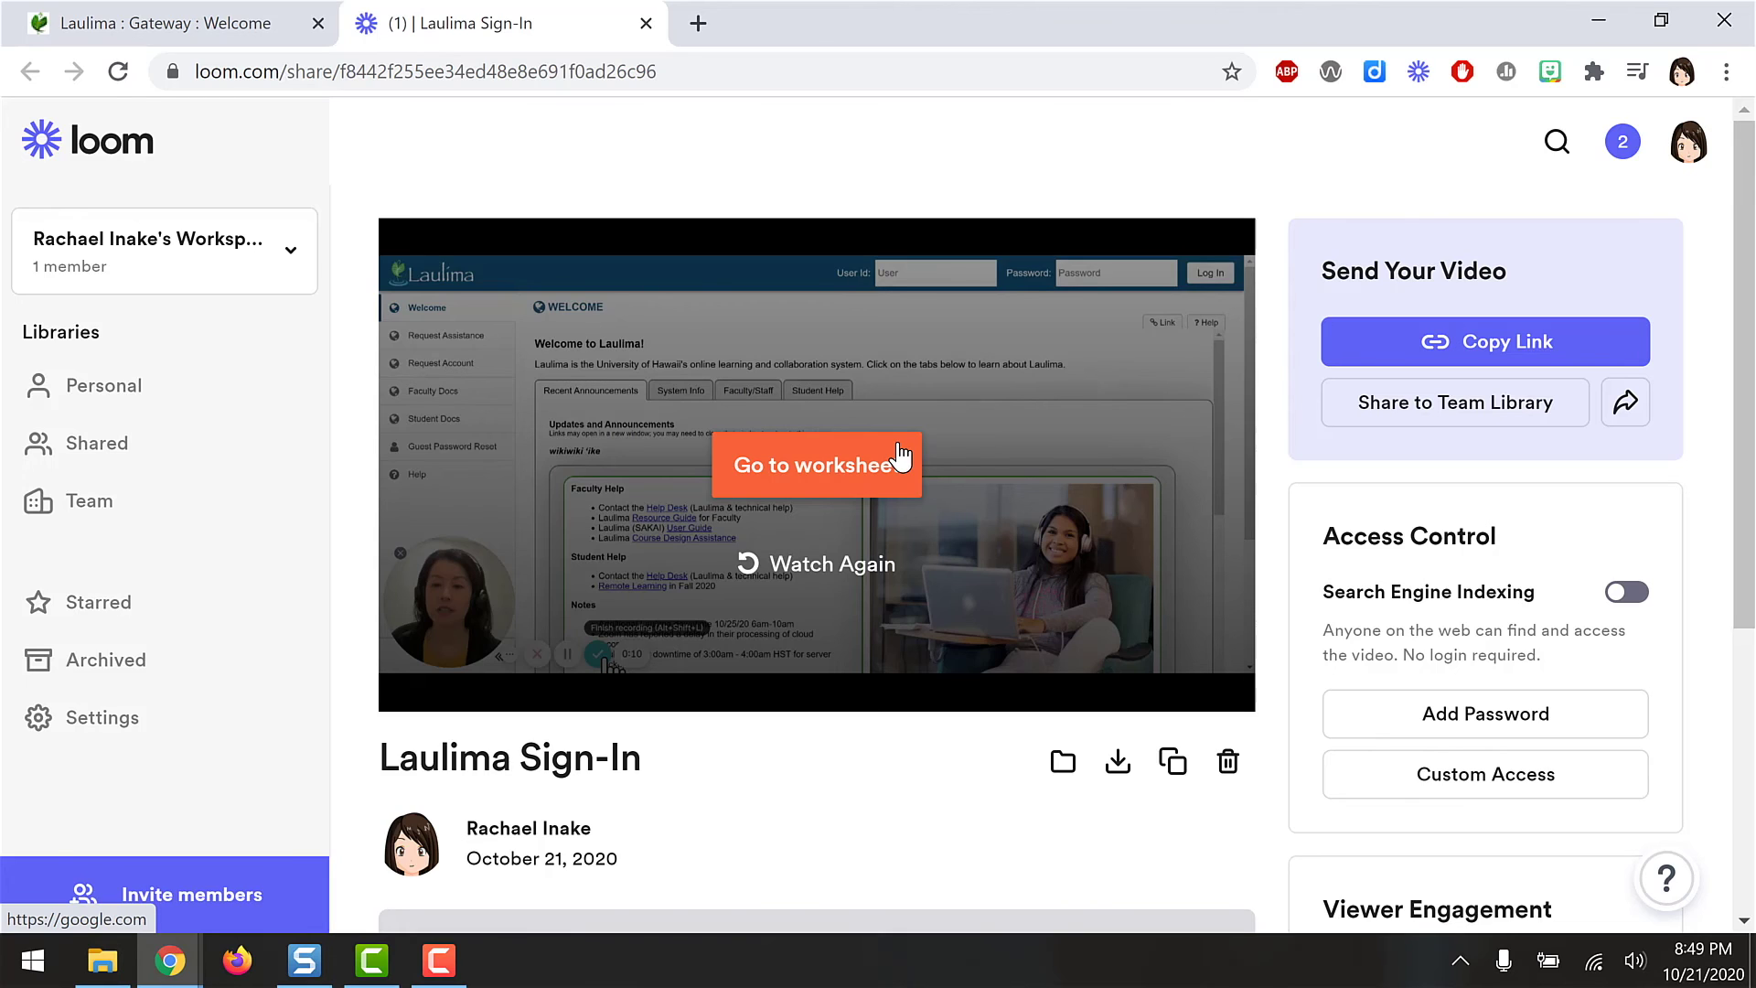
Copy the Laulima Sign-In video's share link from the top of the page.
scroll(1270, 578, down, 1)
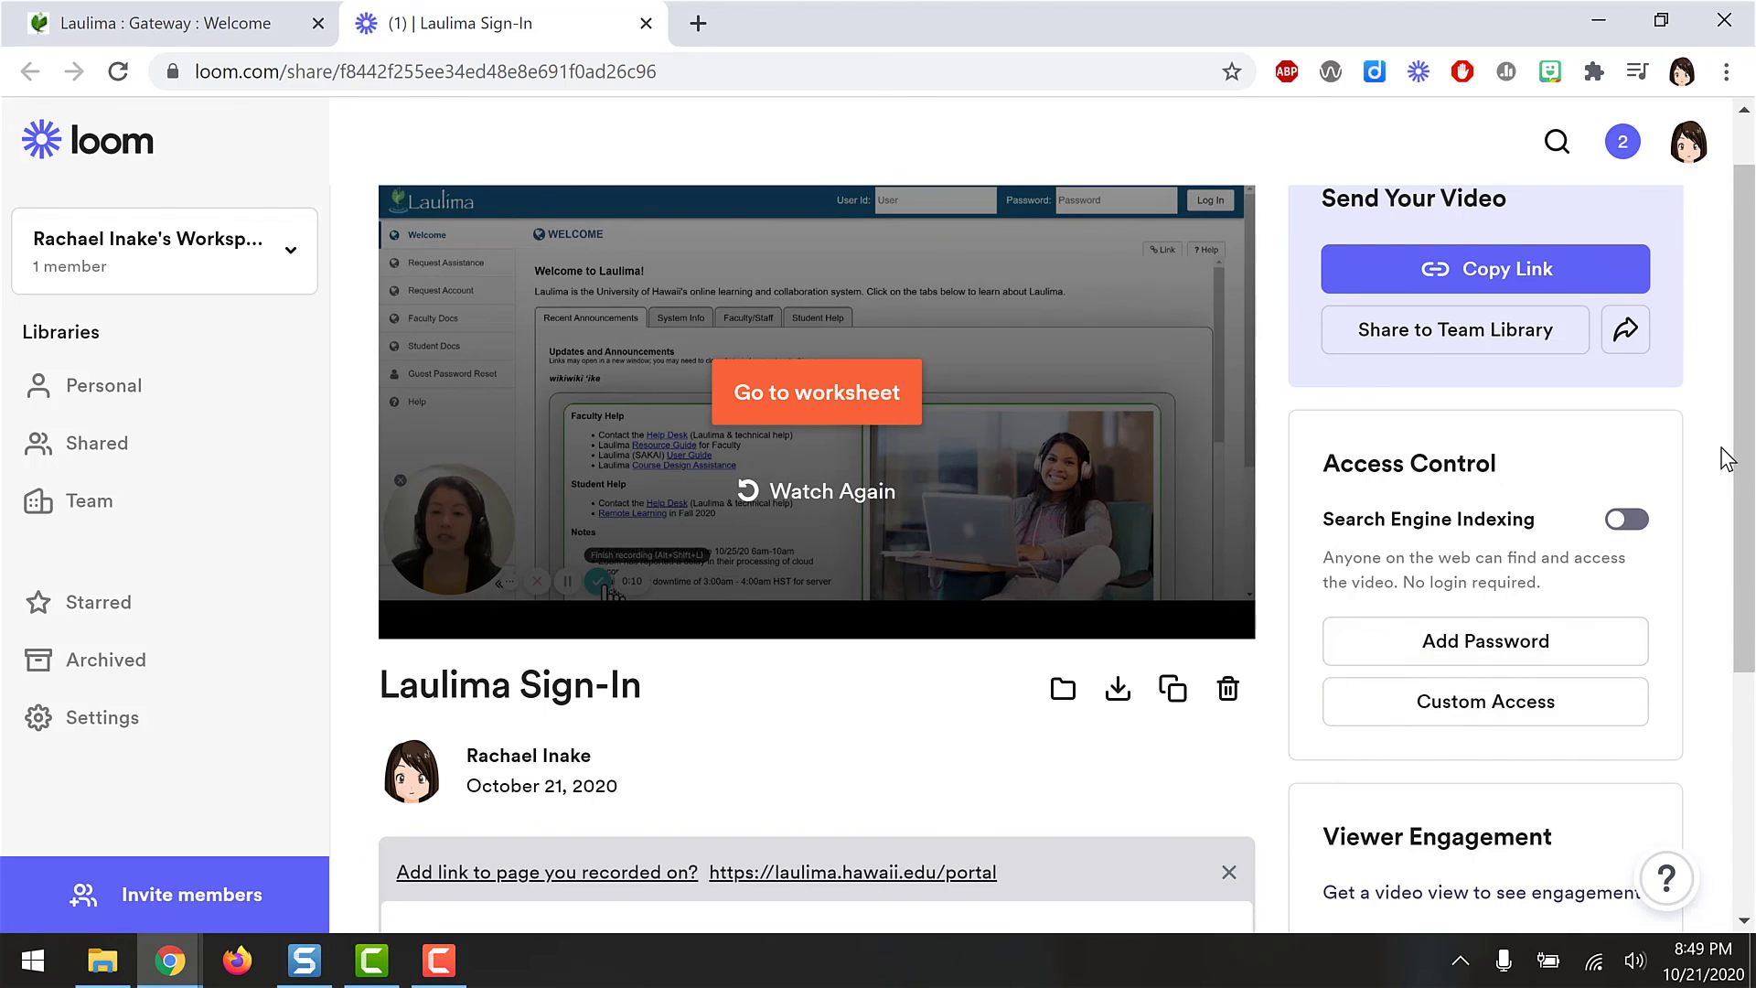
scroll(1725, 457, up, 1)
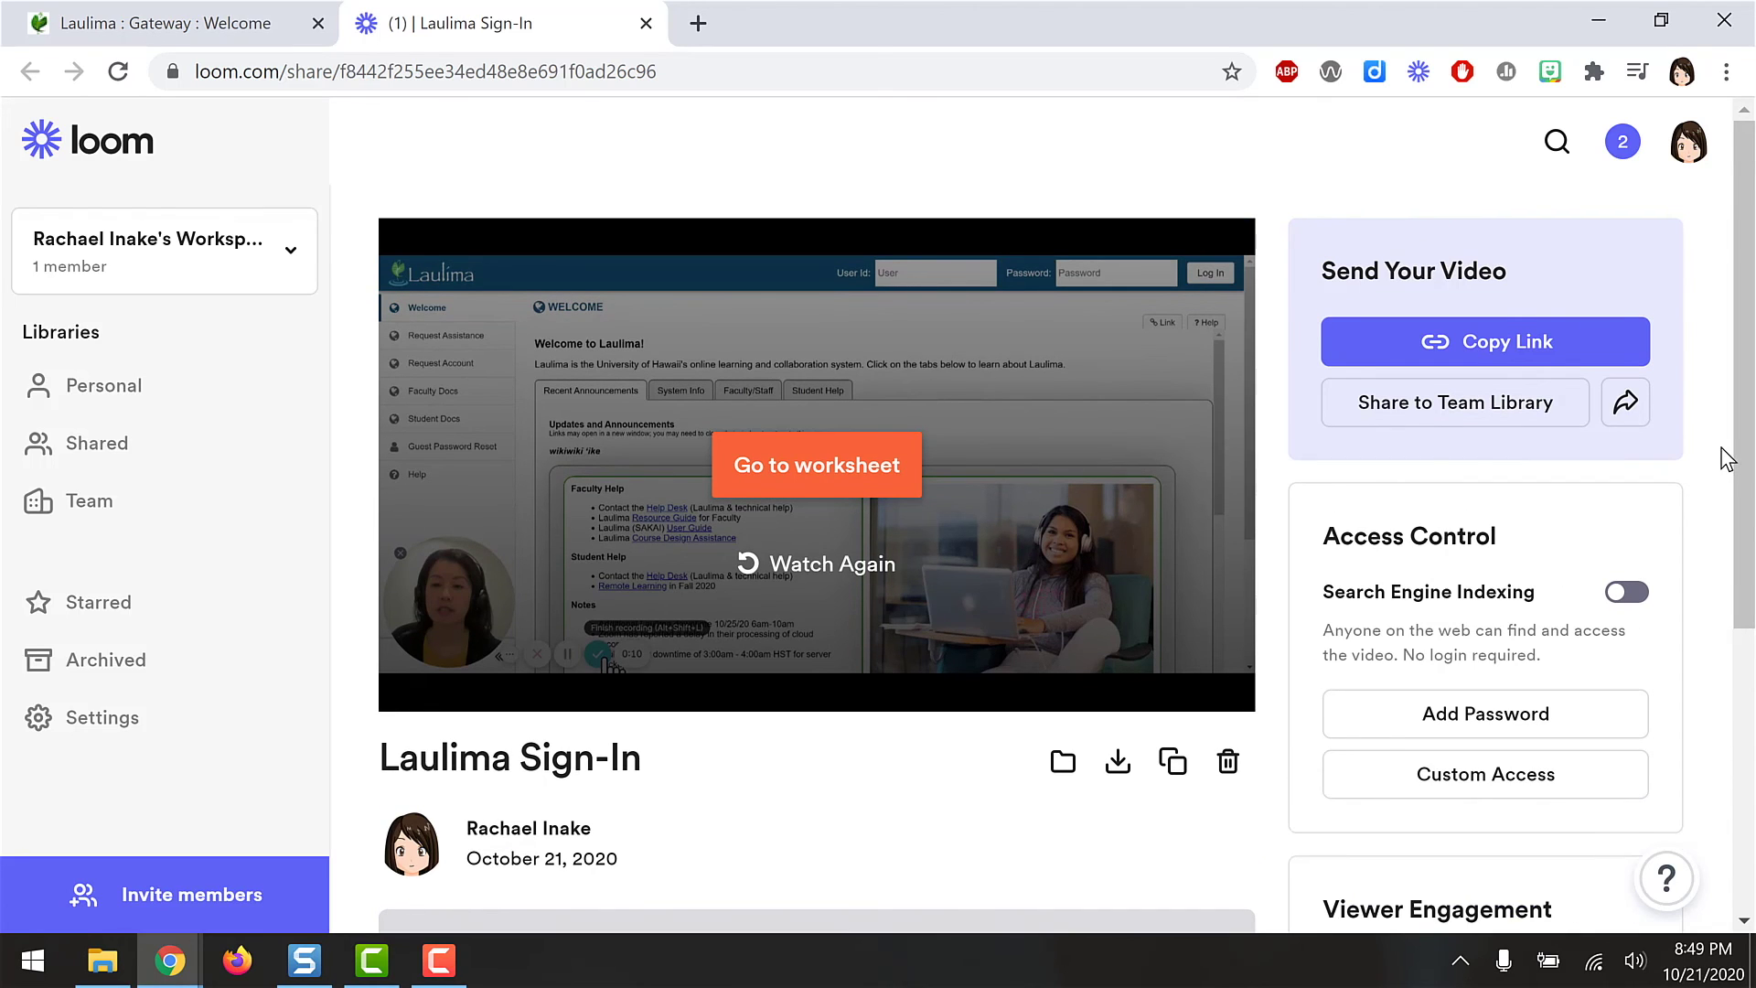
click(1564, 342)
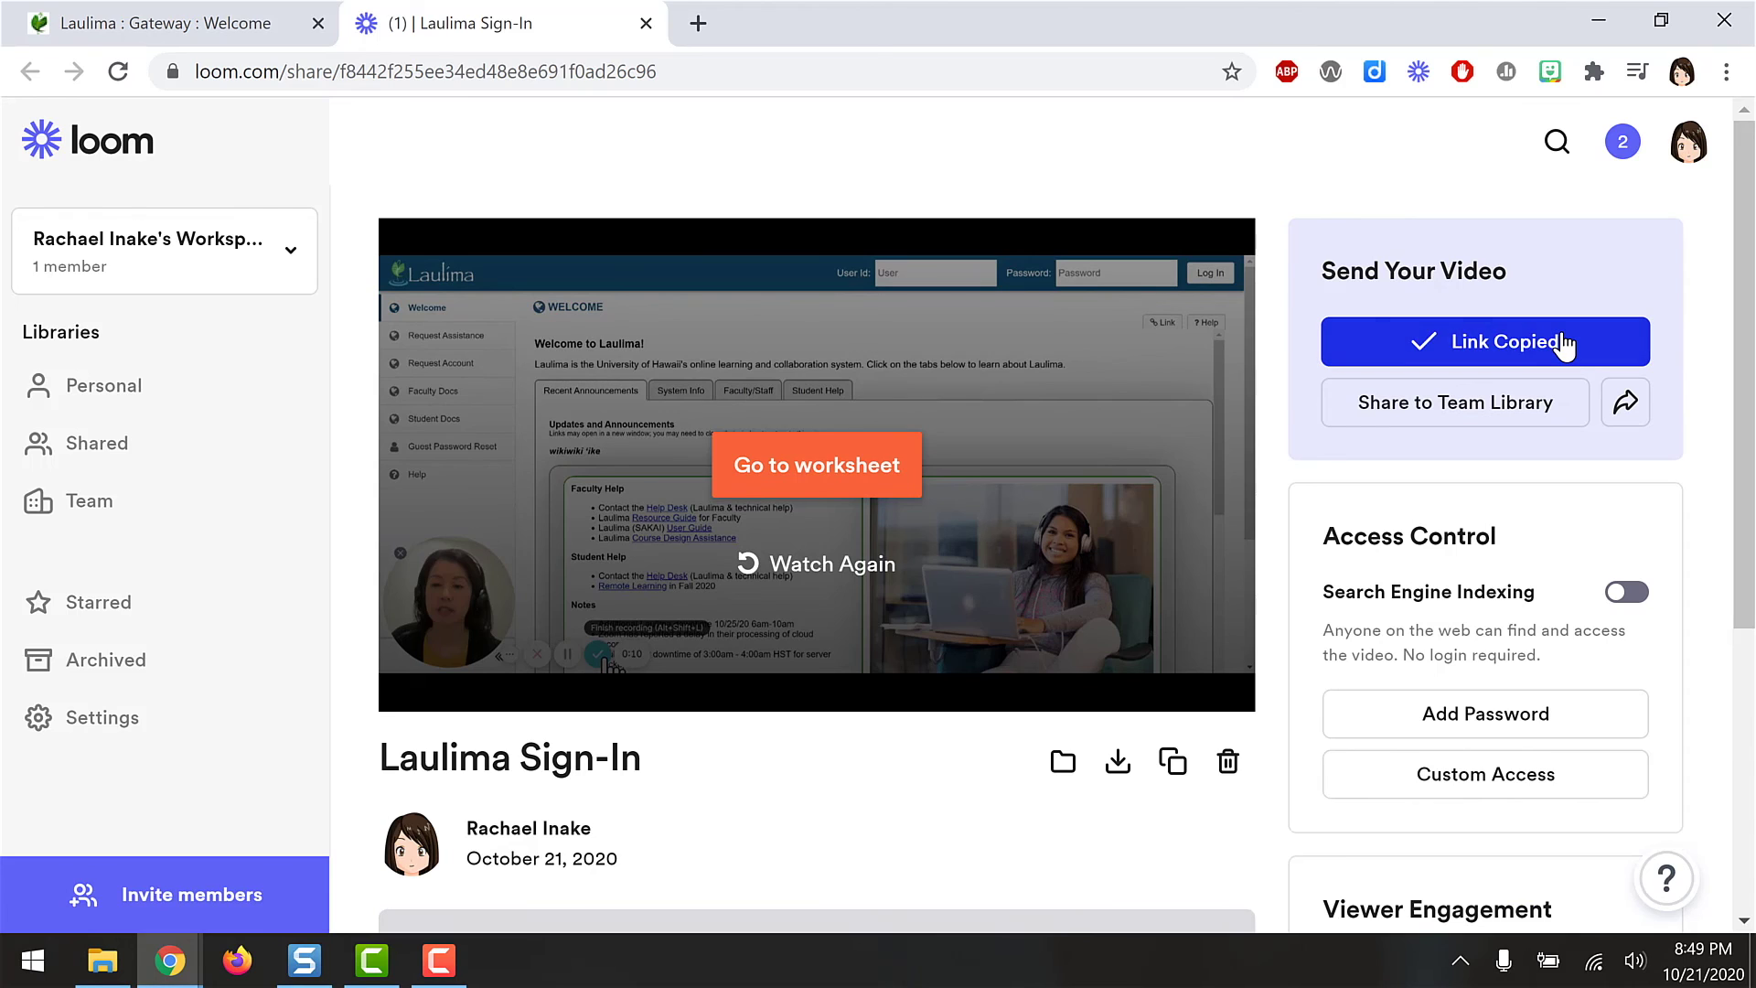